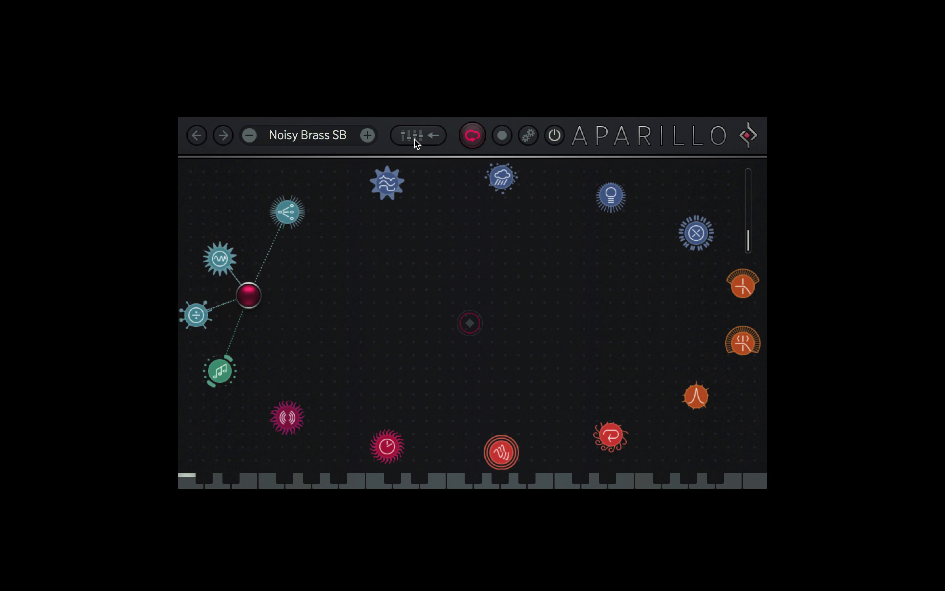
- Open the synth editor, assign LFO 2 as the modulation source for Bright, and set LFO 2's rate jitter to 16.6 %
click(415, 141)
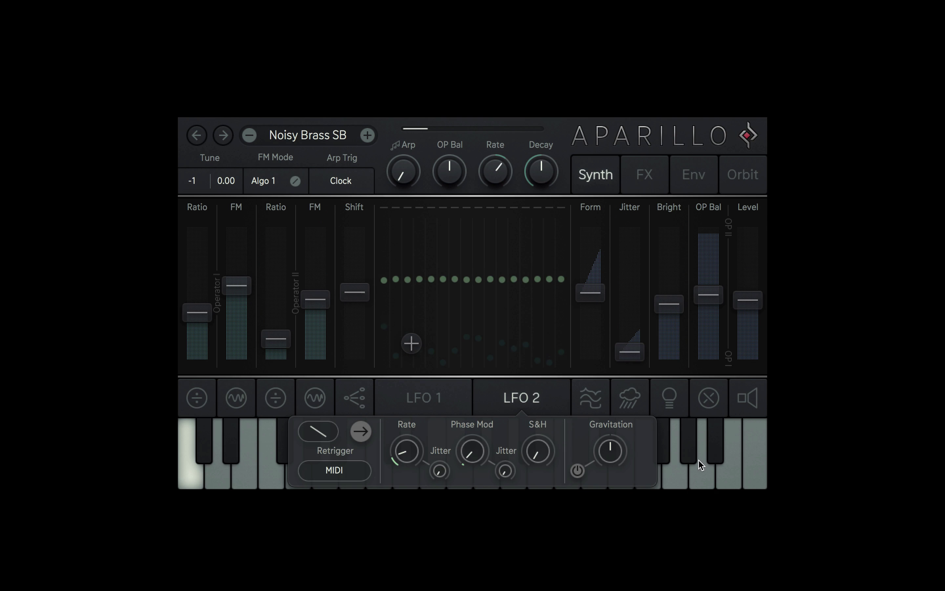
click(669, 398)
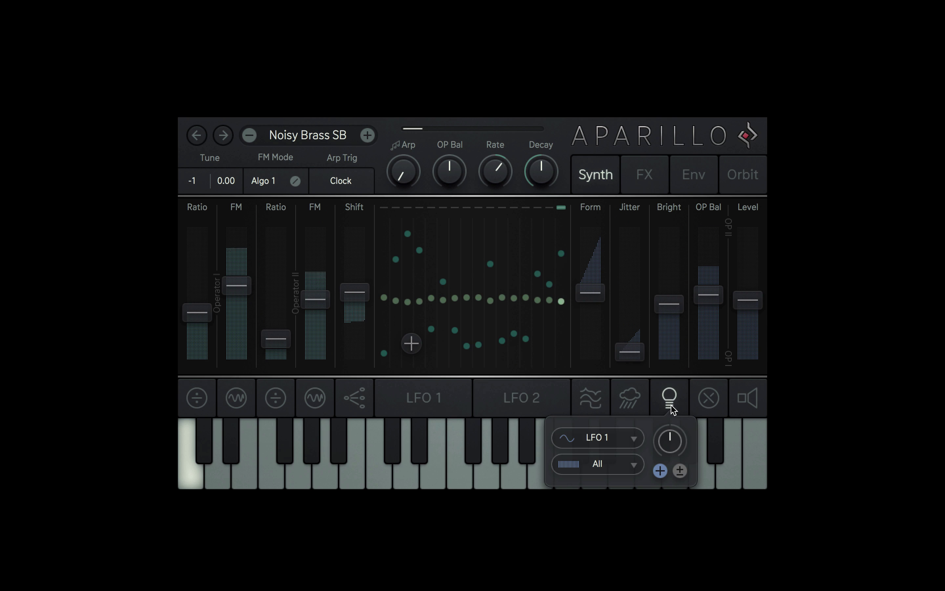
click(629, 434)
click(604, 257)
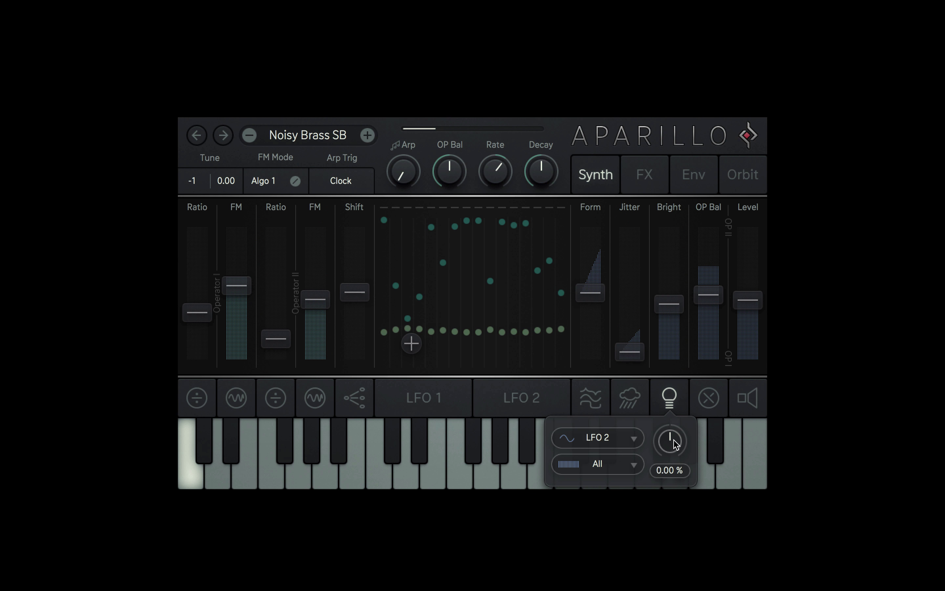
click(546, 396)
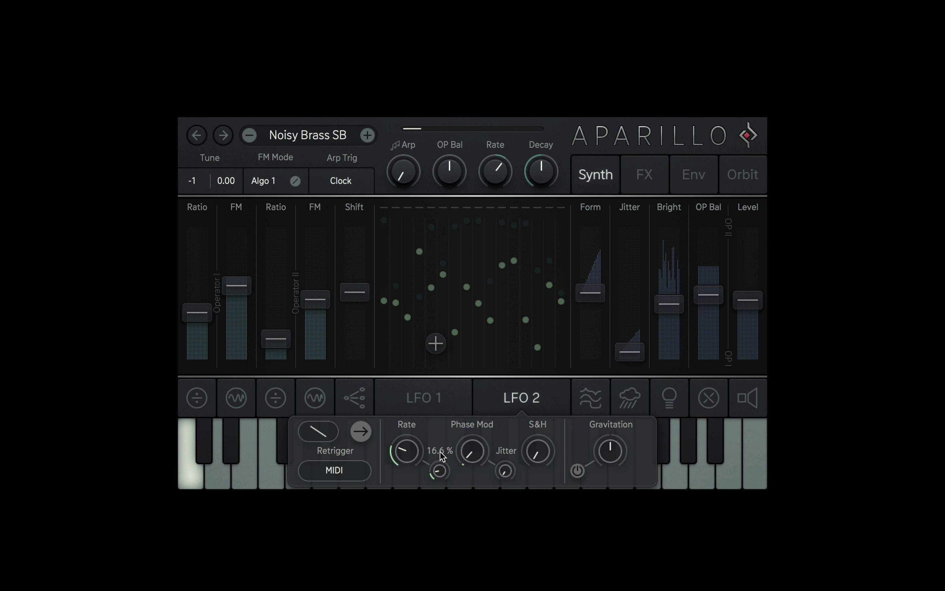
- Set the FM mode to Algo 3 with Q enabled, raise Operator II FM and Operator I Ratio, and lower Operator I FM
drag(268, 182, 274, 312)
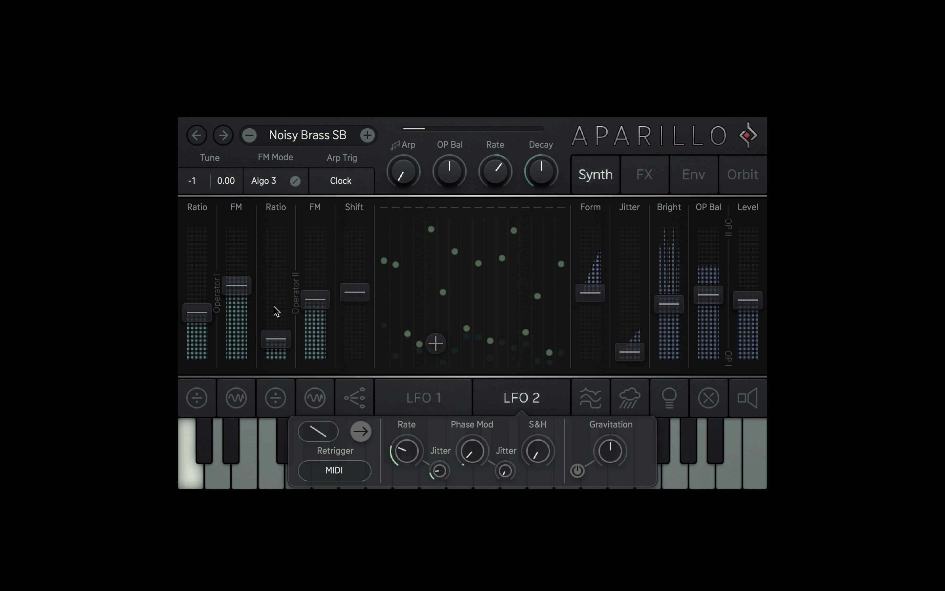
drag(312, 285, 313, 258)
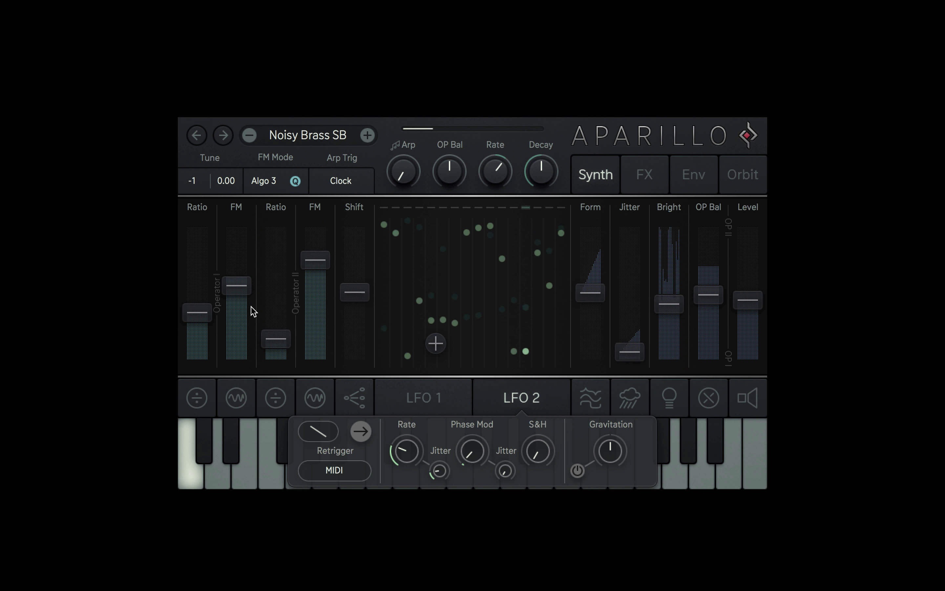
drag(212, 322, 203, 253)
drag(236, 285, 236, 334)
drag(197, 253, 197, 270)
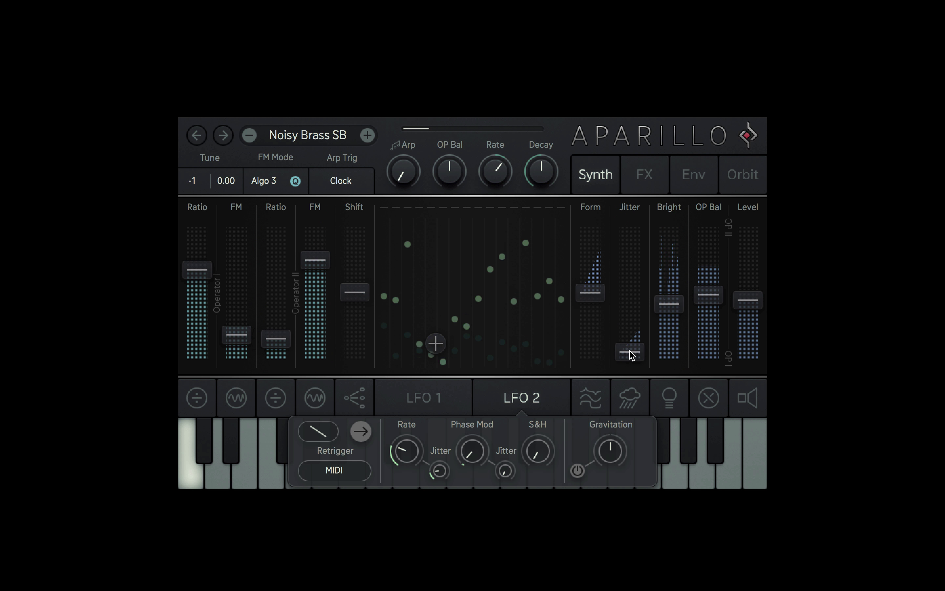
- Raise Jitter, lower Form to about -67 %, and return to the Orbit view
drag(631, 354, 630, 254)
drag(589, 292, 588, 341)
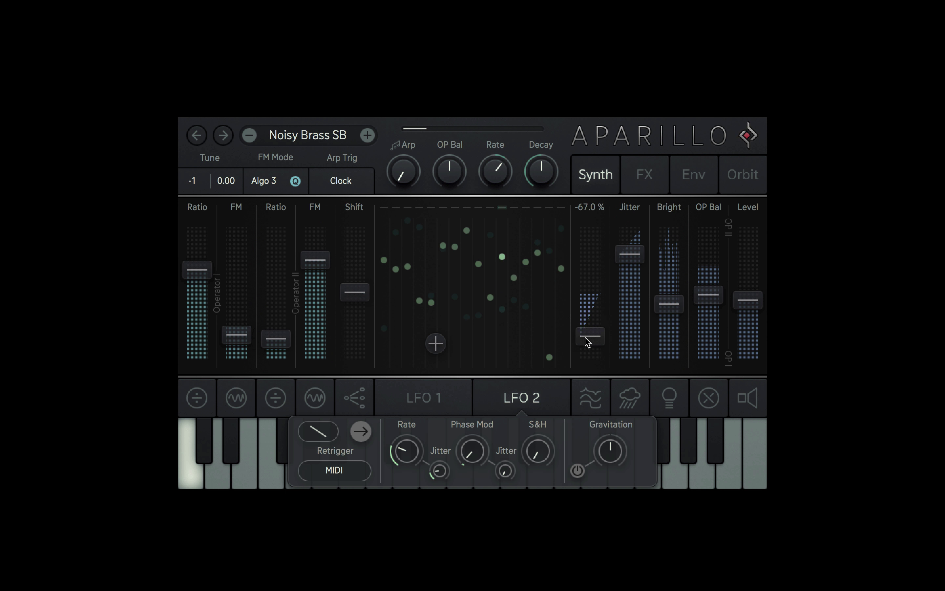
click(747, 178)
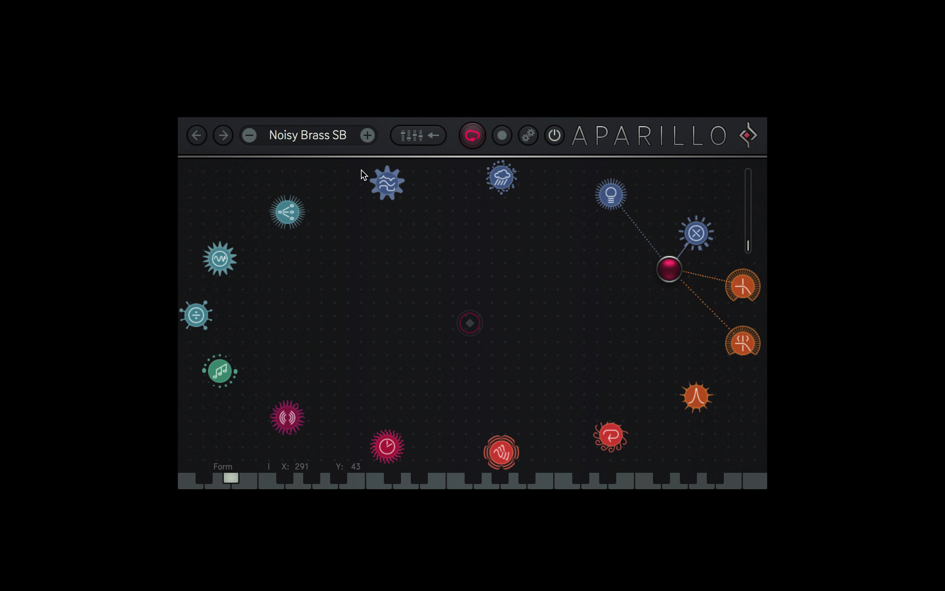
- Load the Coinery SB preset from the Atonal category and move the orbiter across the map to just beside the Arp object
click(325, 144)
mouse_move(302, 191)
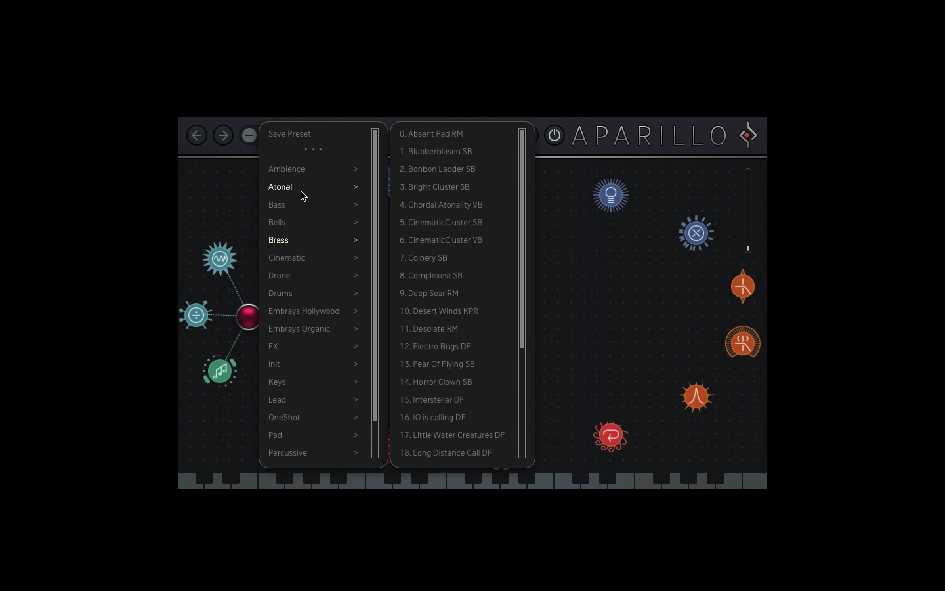
click(426, 262)
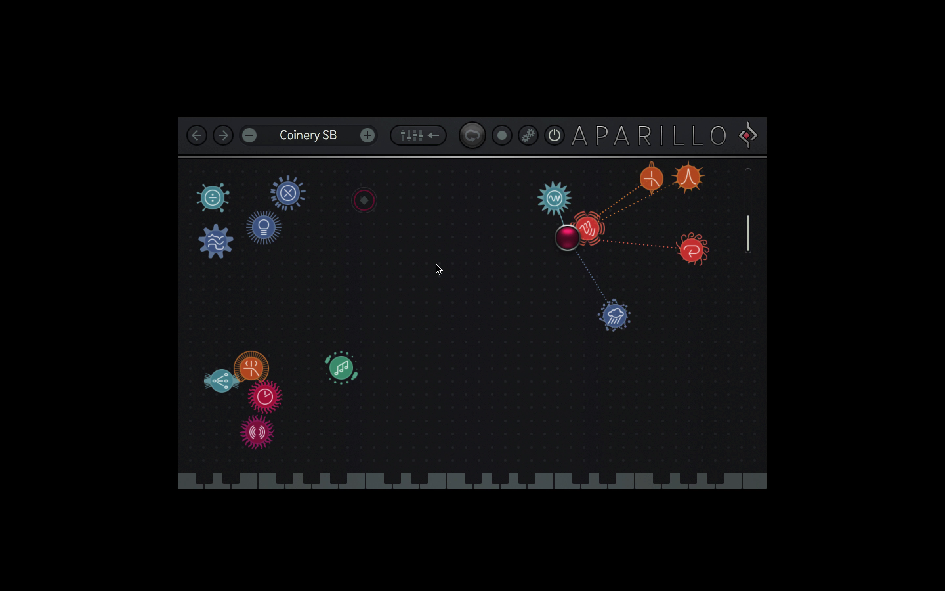
drag(547, 260, 721, 374)
drag(649, 295, 390, 404)
- Inspect the Amount, Radius, Level and Pan settings of the Arp Decay, Reverb Mix, Shift, Form and neighbouring orbit objects
click(358, 379)
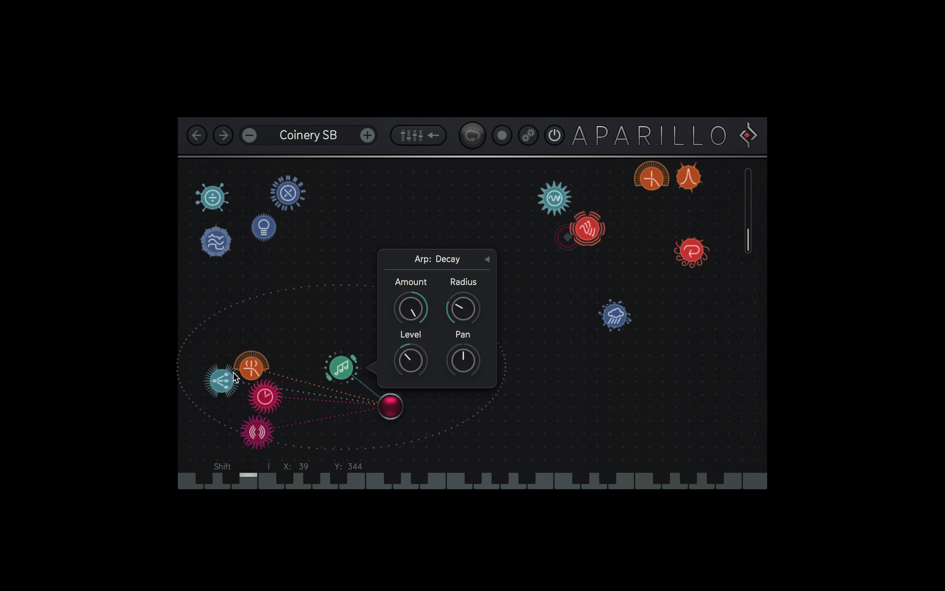
click(263, 374)
click(269, 395)
click(261, 435)
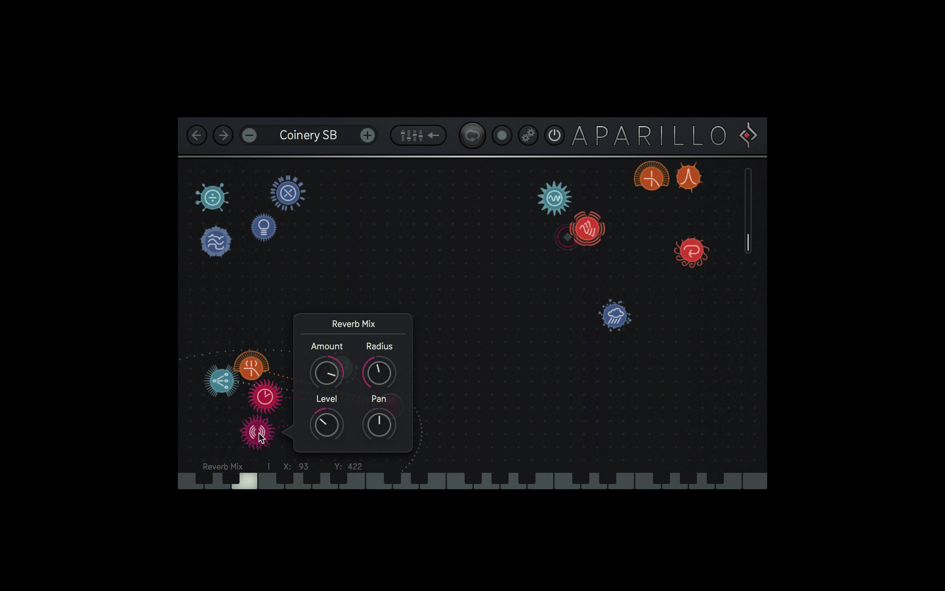
click(230, 387)
click(214, 243)
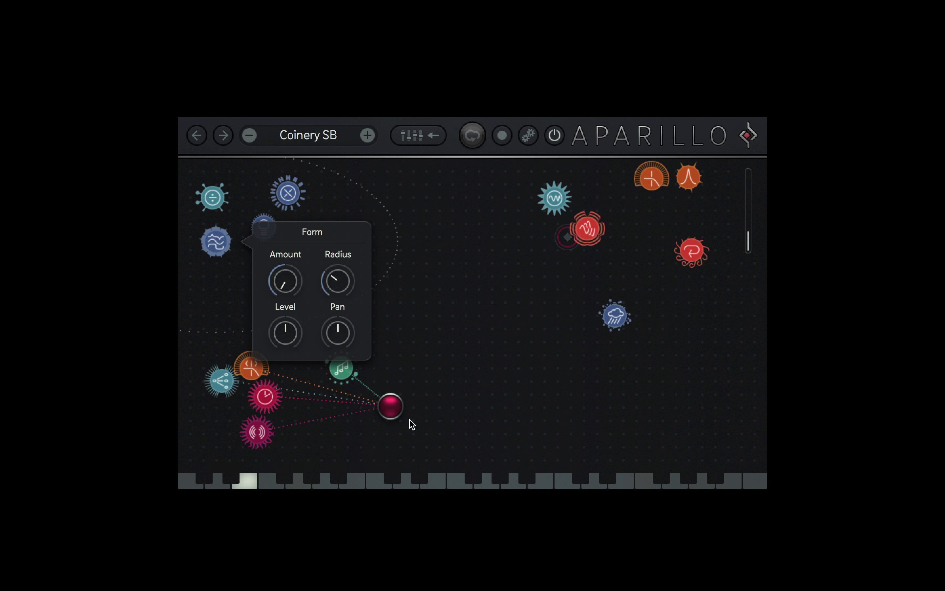
- Move the orbiter around the middle of the map and check the orbit settings of Shift and Ratio: OP I + II
drag(390, 408, 407, 303)
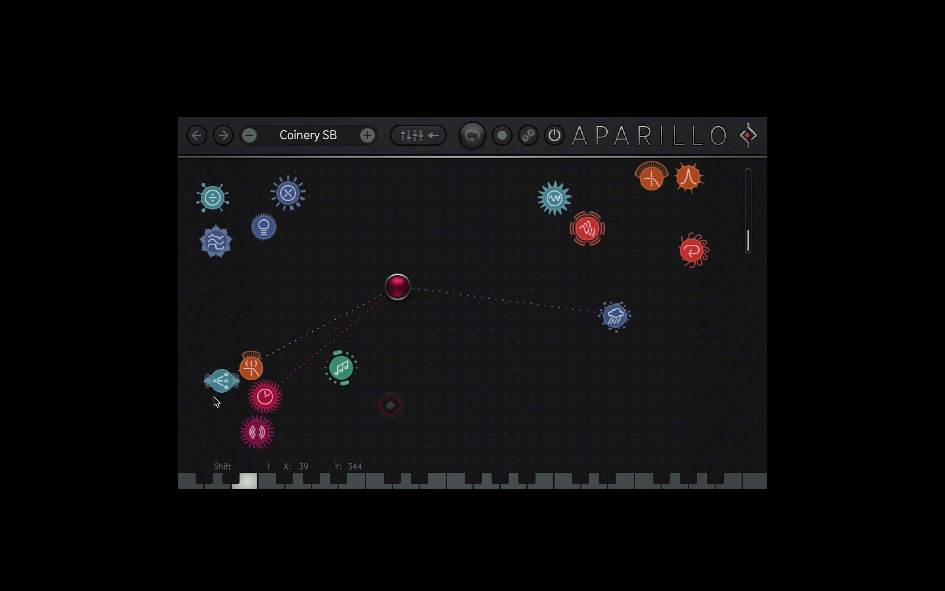
click(221, 387)
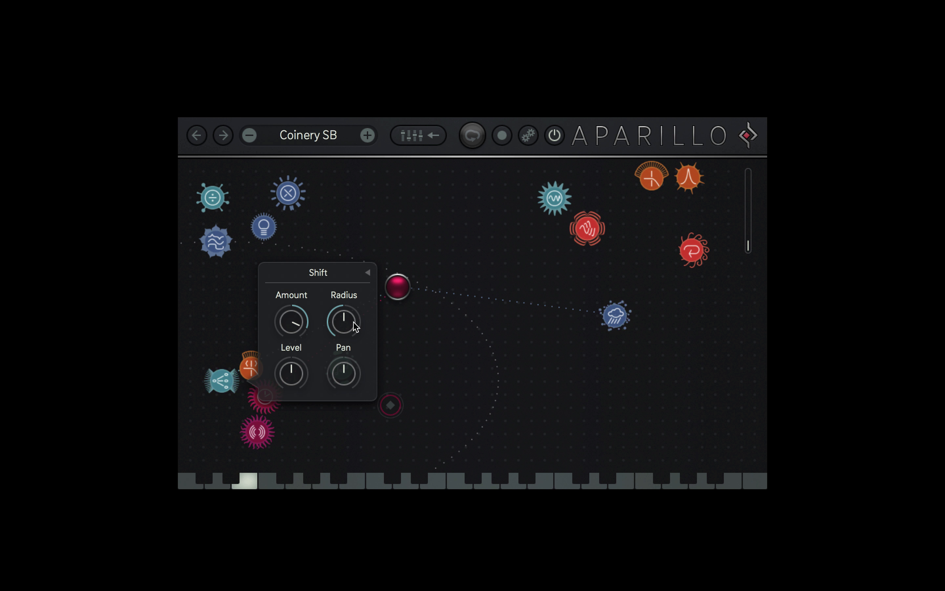
click(216, 210)
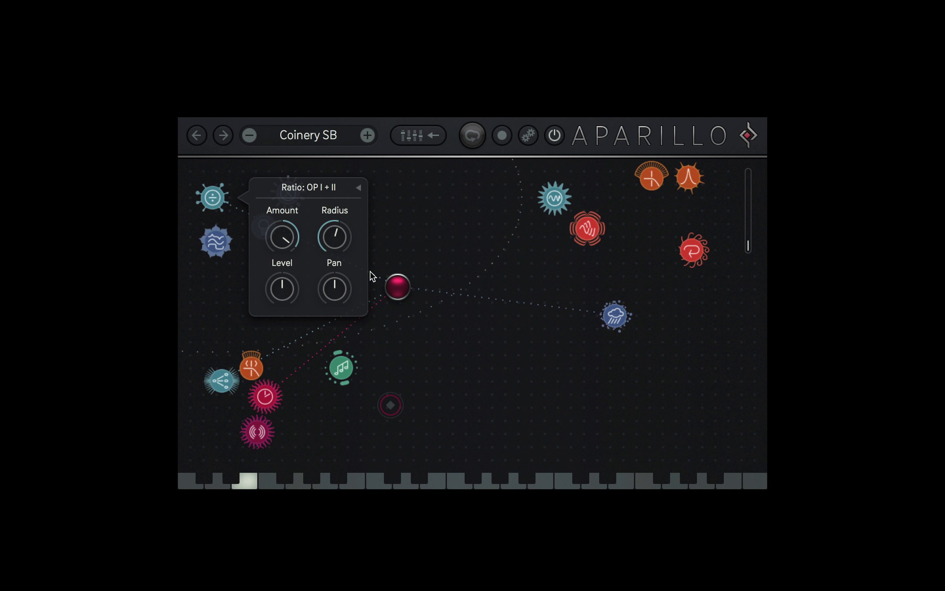
drag(397, 289, 340, 258)
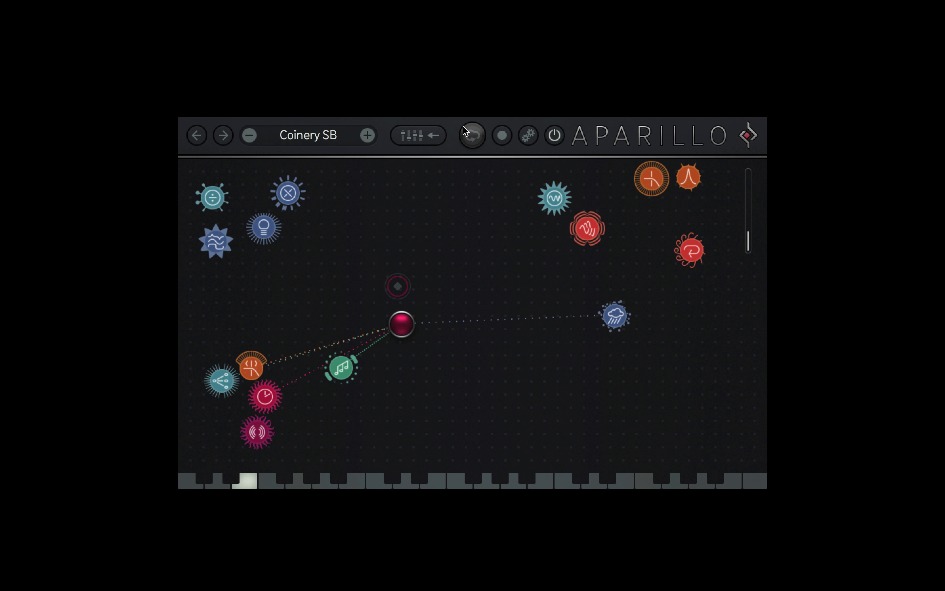
- Enable orbiter playback and record a free motion path for the orbiter that sweeps past the object groups
click(472, 135)
click(446, 204)
click(503, 137)
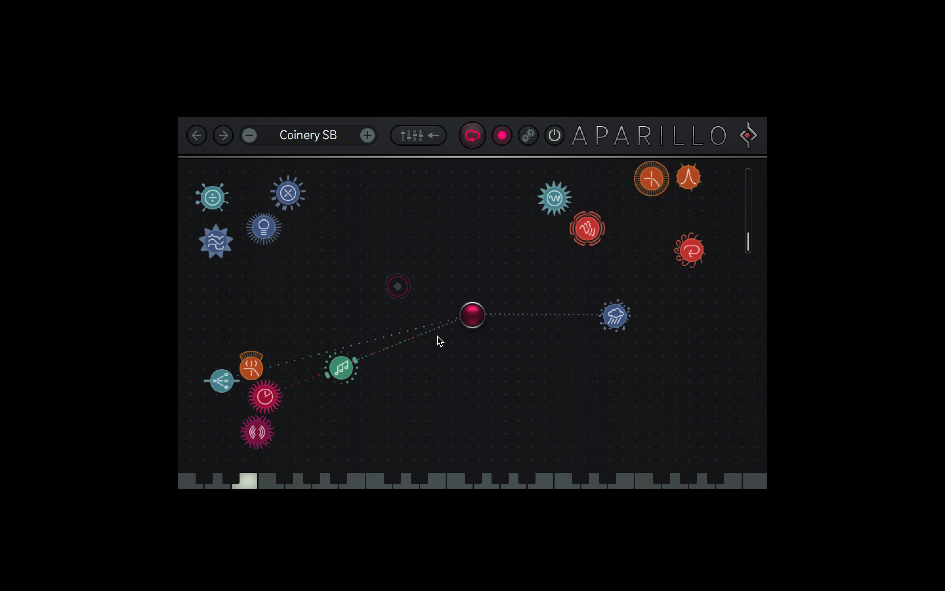
mouse_move(489, 320)
mouse_down()
mouse_move(408, 228)
mouse_move(320, 414)
mouse_up()
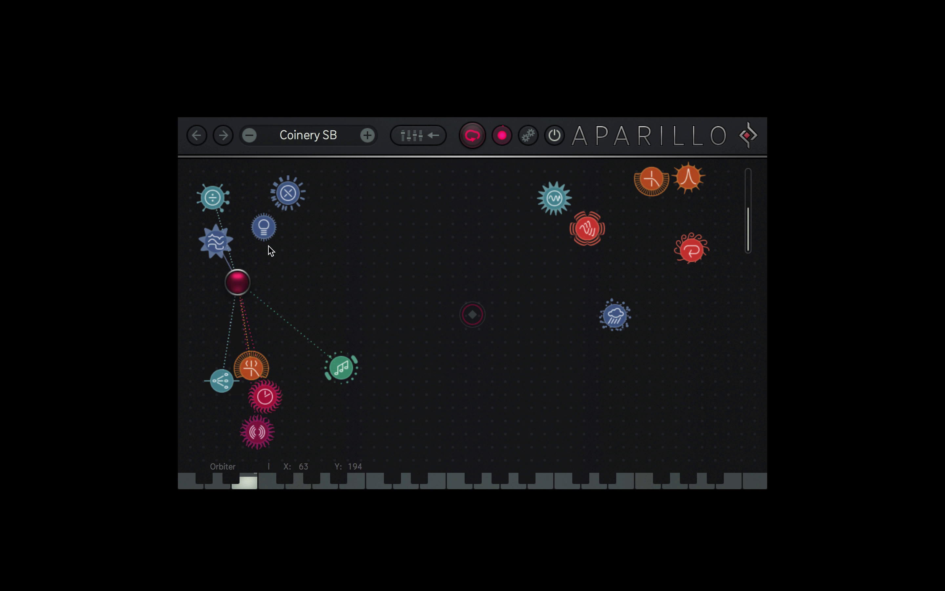
drag(271, 250, 269, 236)
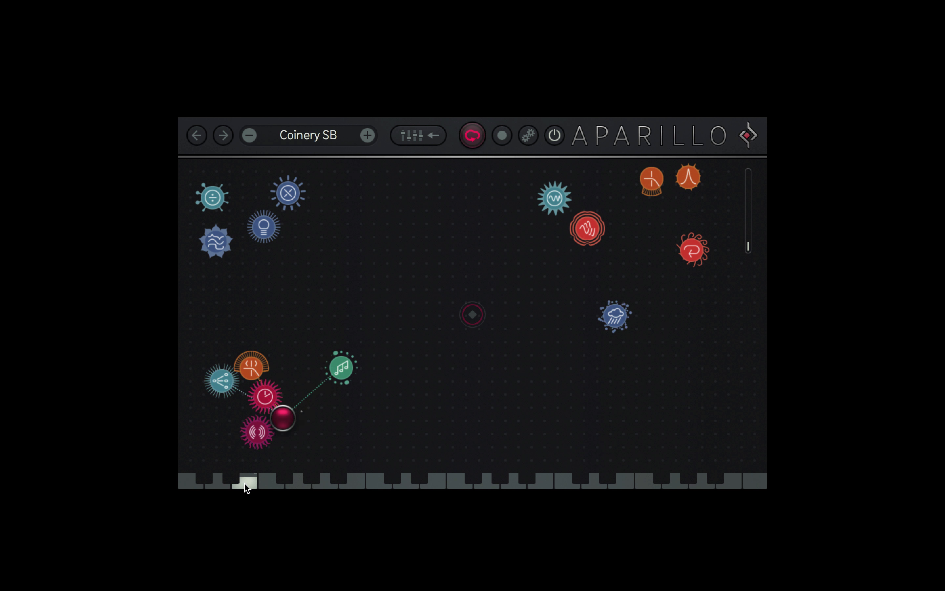
- Play a few notes over the recorded orbiter motion and switch the orbiter's Rec Mode to keyboard
click(273, 483)
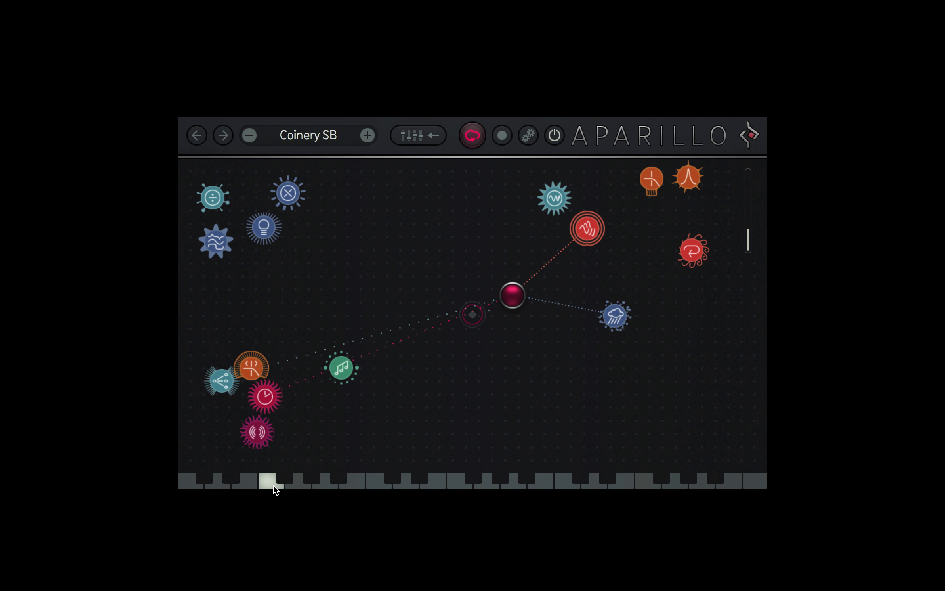
click(297, 483)
click(477, 141)
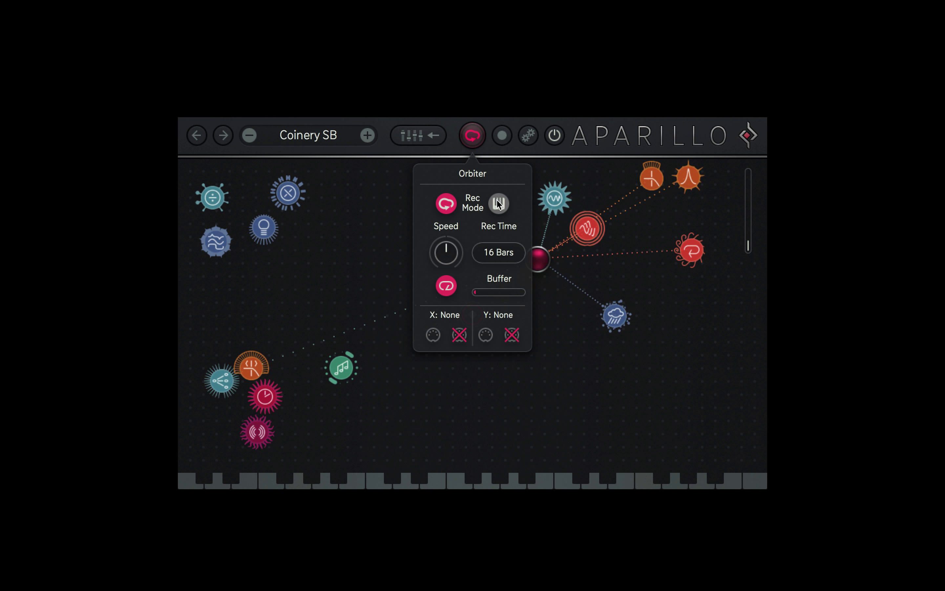
click(499, 203)
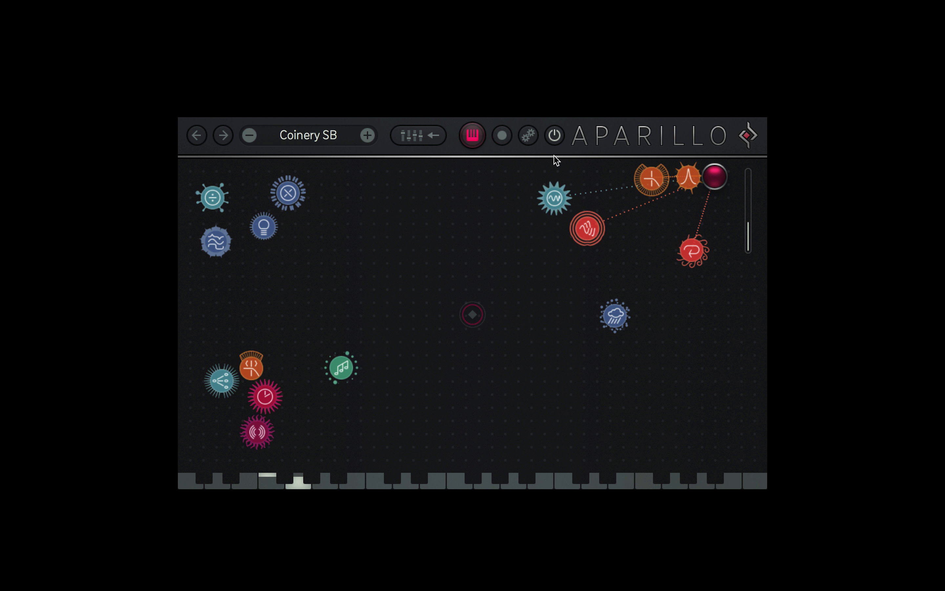
- Randomize the positions of the orbit objects several times
click(532, 138)
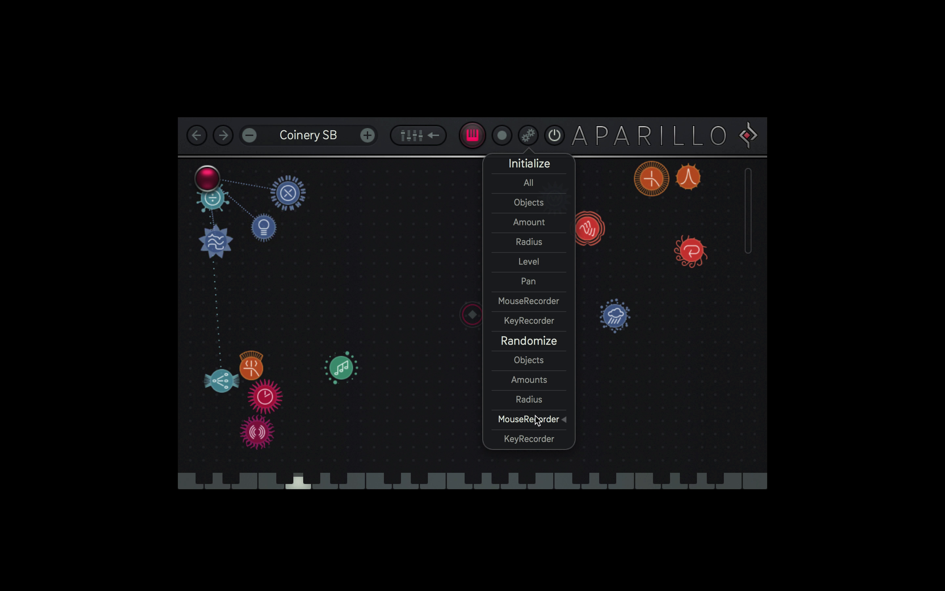
click(534, 369)
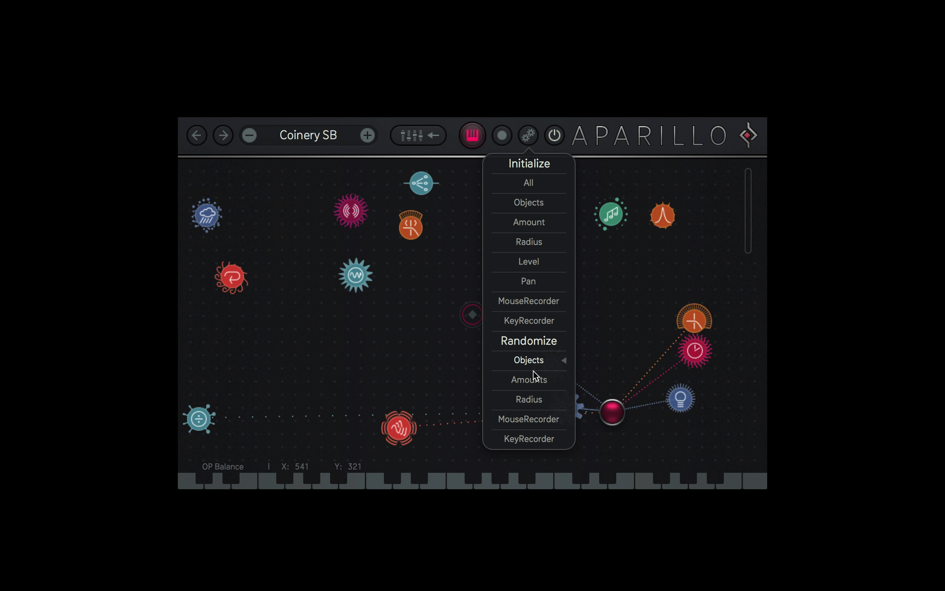
click(534, 369)
click(533, 367)
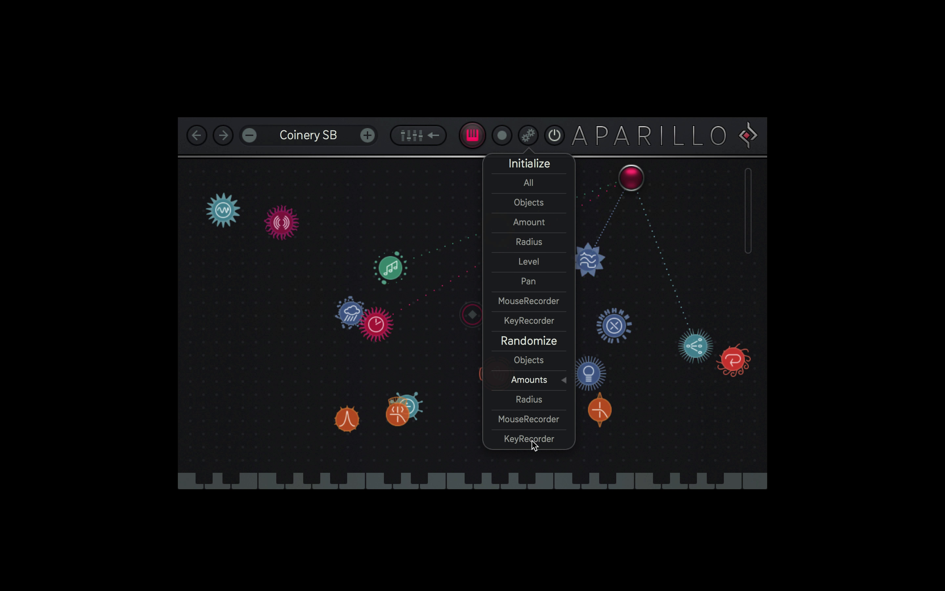
click(528, 137)
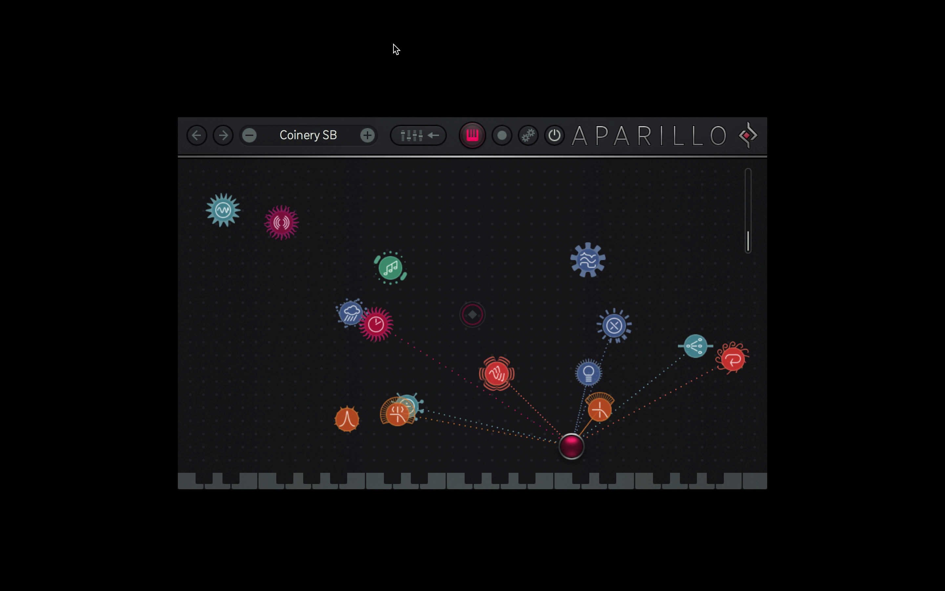
- Open the synth editor and load the Init preset from the Init category
click(407, 135)
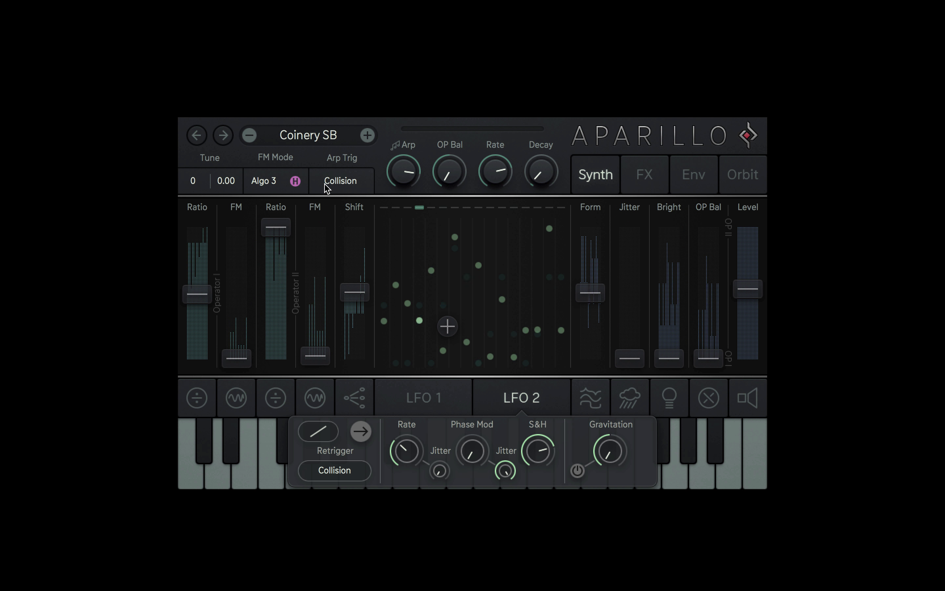
click(311, 139)
mouse_move(296, 372)
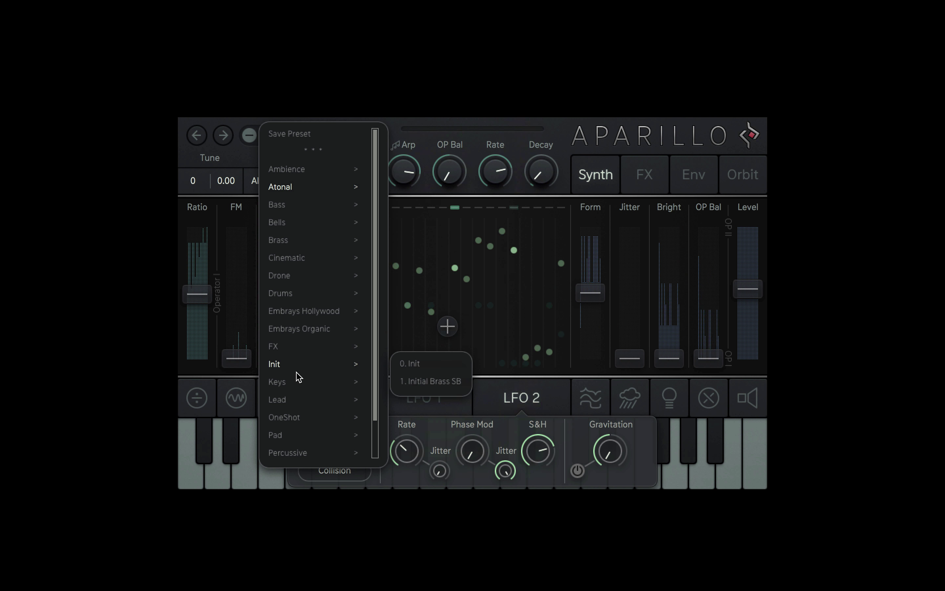
click(468, 369)
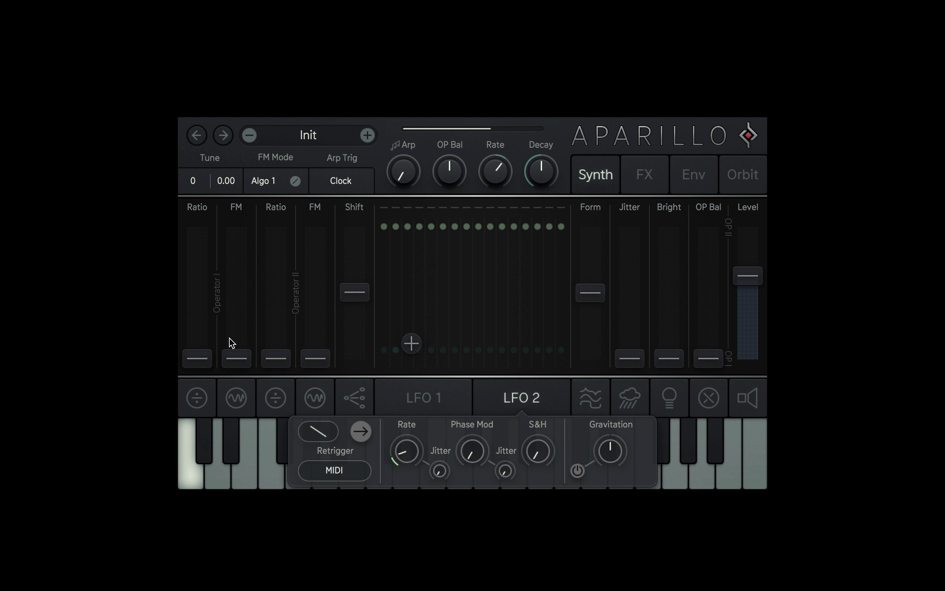
- Raise the Ratio and FM amounts of both operators to around mid-level and increase OP Bal
drag(238, 337, 240, 276)
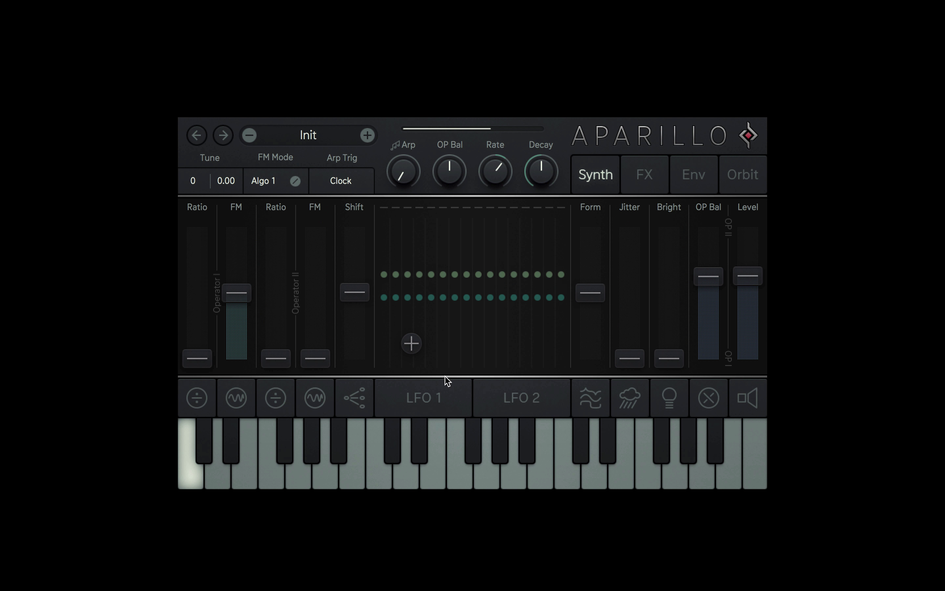
drag(196, 358, 209, 308)
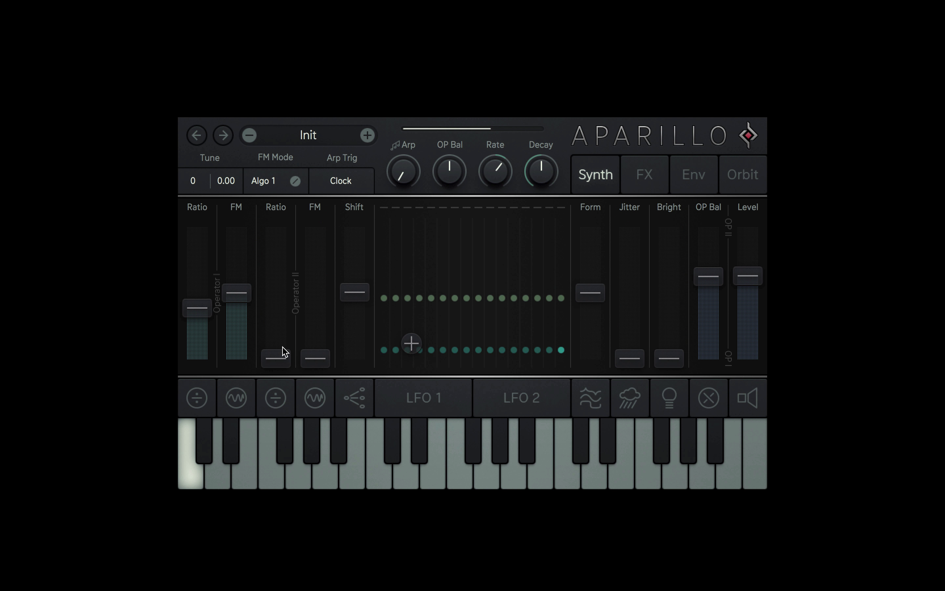
drag(278, 356, 294, 318)
drag(324, 358, 274, 296)
- Try the FM mode Algo 3, return to Algo 1 and enable the Q ratio option
click(273, 184)
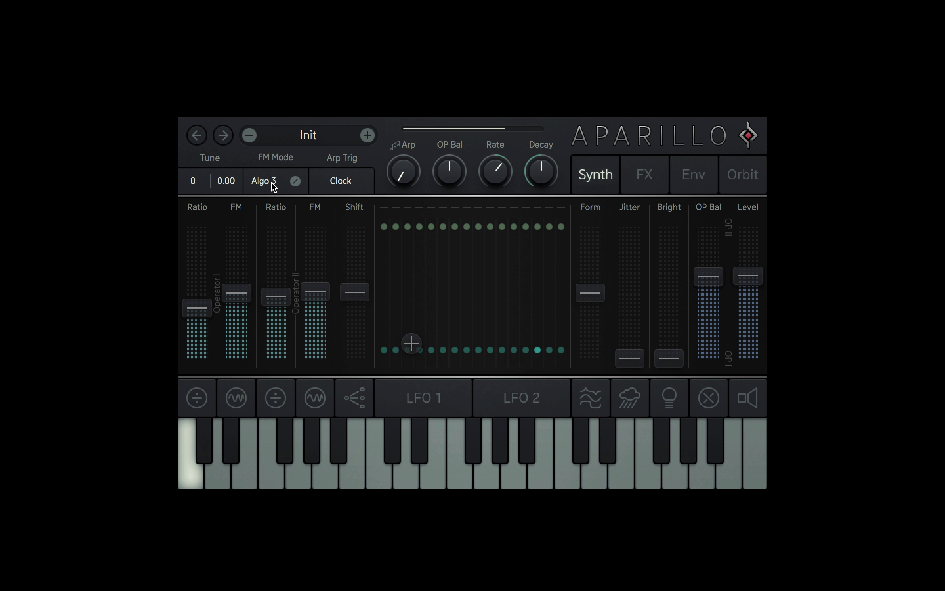
click(273, 184)
click(295, 182)
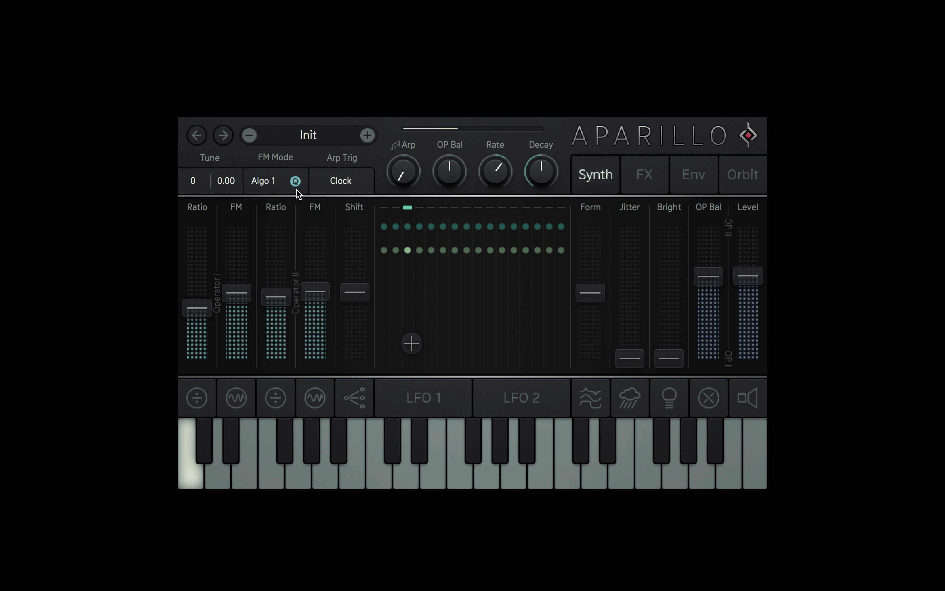
- Lower the FM amounts of both operators and cycle the ratio mode from Q through H to off
drag(315, 292, 316, 319)
drag(250, 293, 250, 319)
click(296, 181)
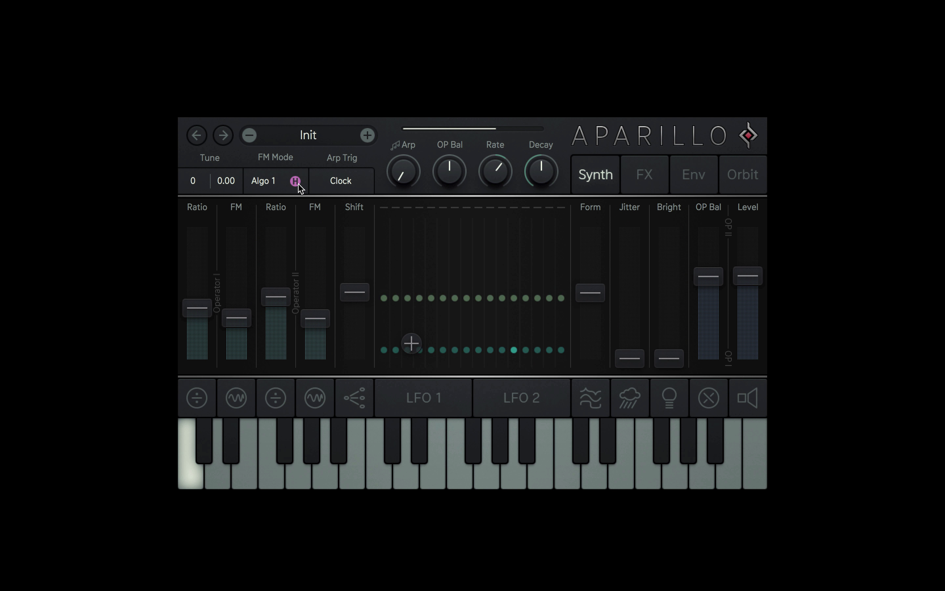
click(295, 183)
- Try higher Operator I ratios with the ratio mode off and on, then bring both Ratios and Operator I's FM down near minimum
drag(241, 326, 198, 262)
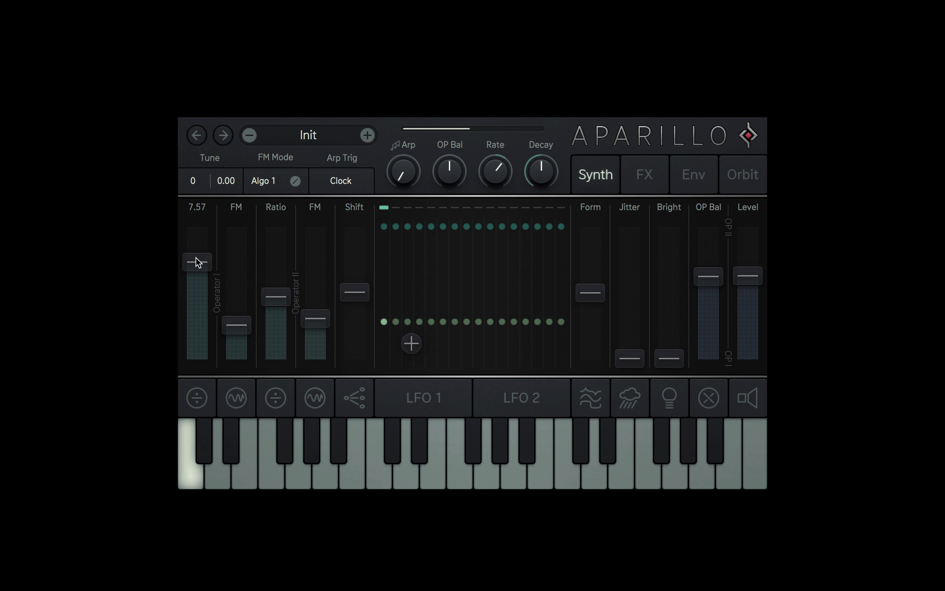
drag(236, 324, 207, 265)
drag(276, 298, 311, 326)
click(296, 181)
drag(208, 257, 208, 294)
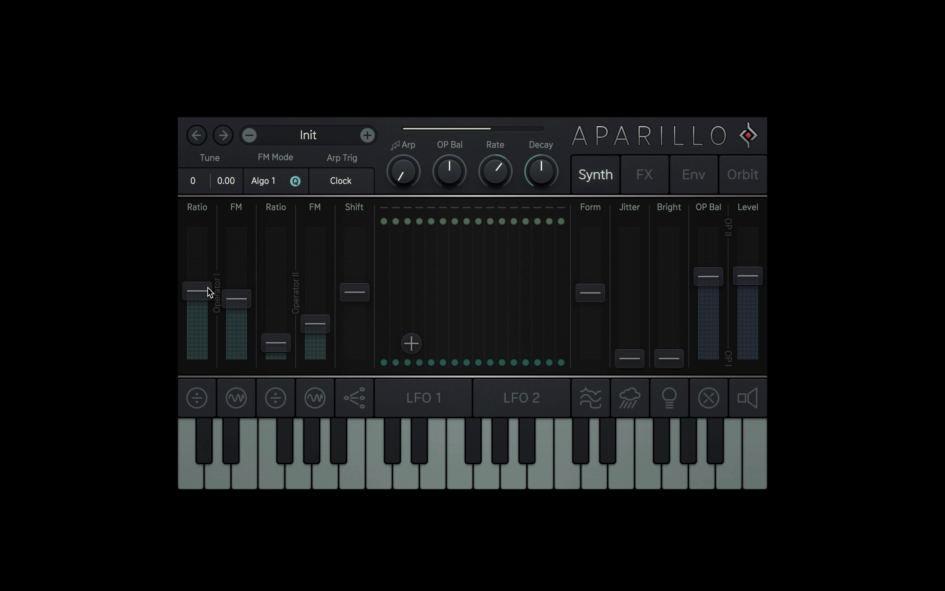
drag(230, 306, 242, 343)
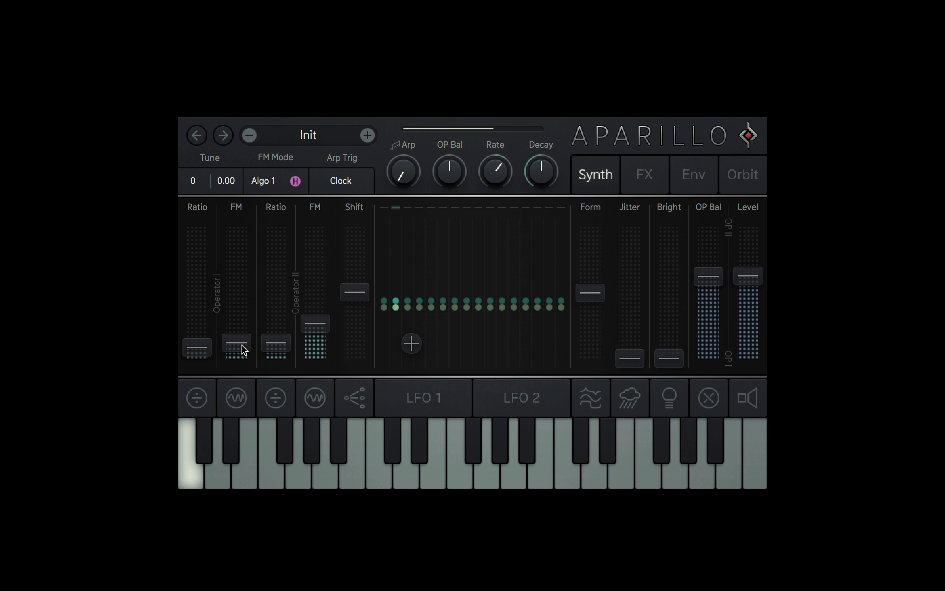
- Modulate Operator I's FM with the Up source across all voices at an amount of 80 %
click(244, 407)
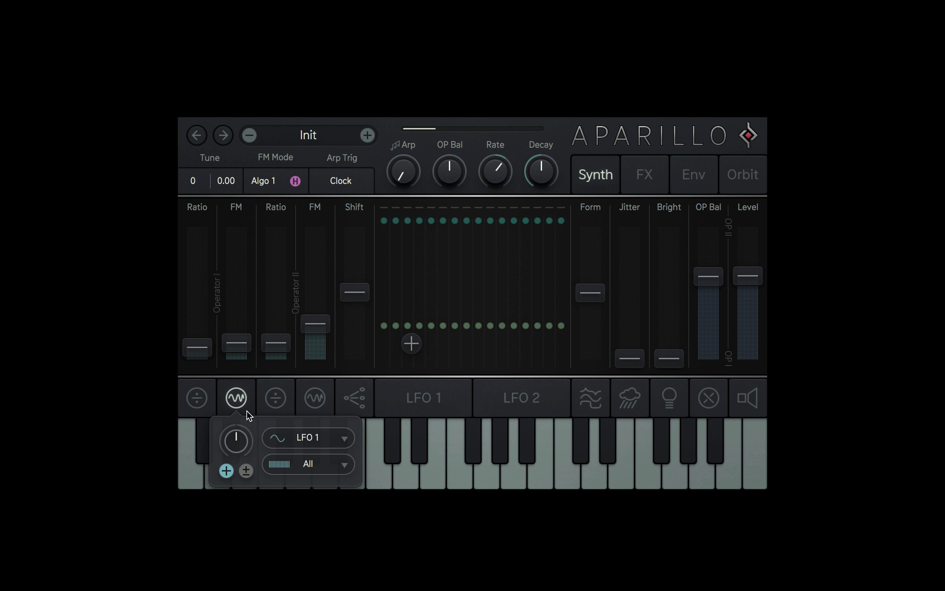
click(308, 438)
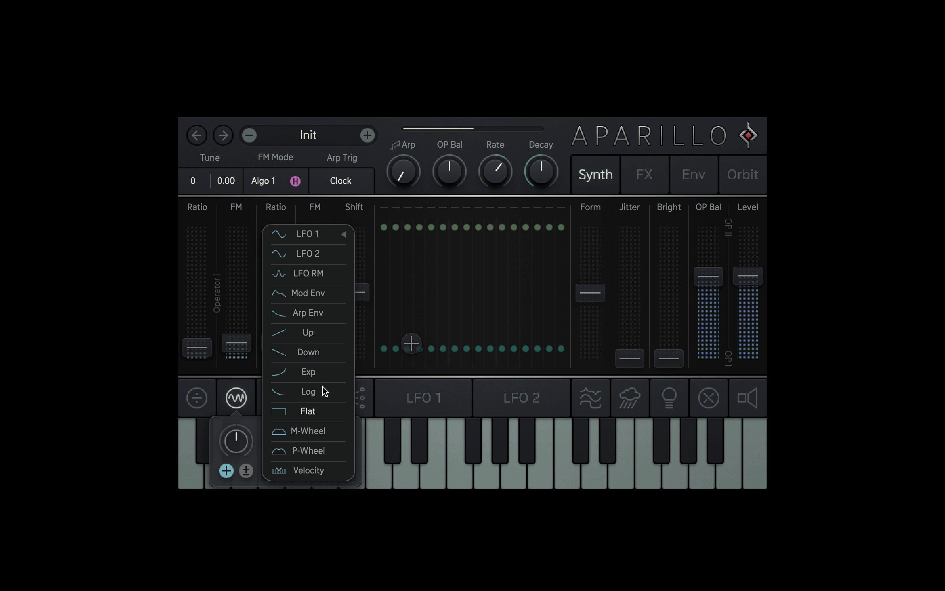
click(307, 332)
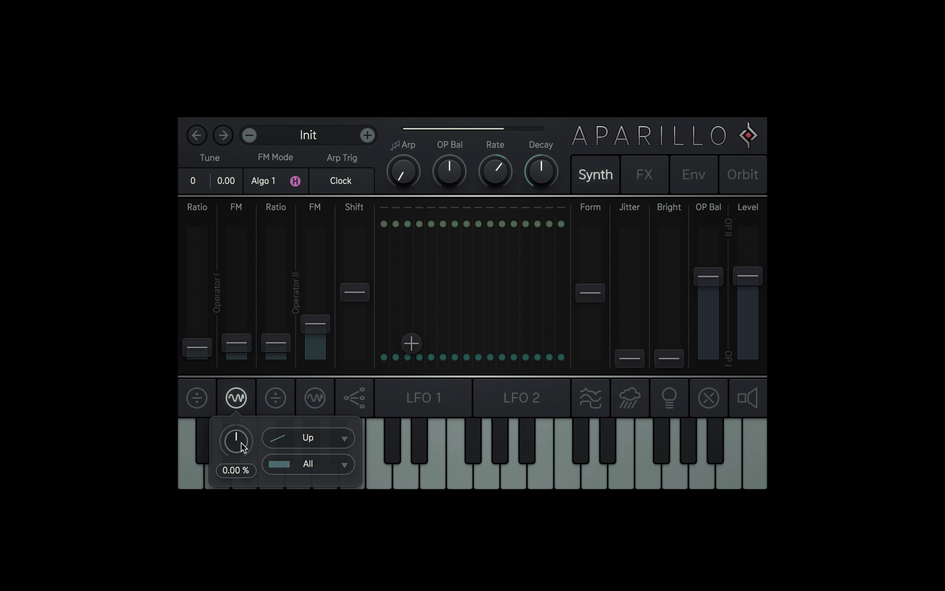
mouse_move(239, 442)
mouse_down()
mouse_move(239, 416)
mouse_move(243, 439)
mouse_up()
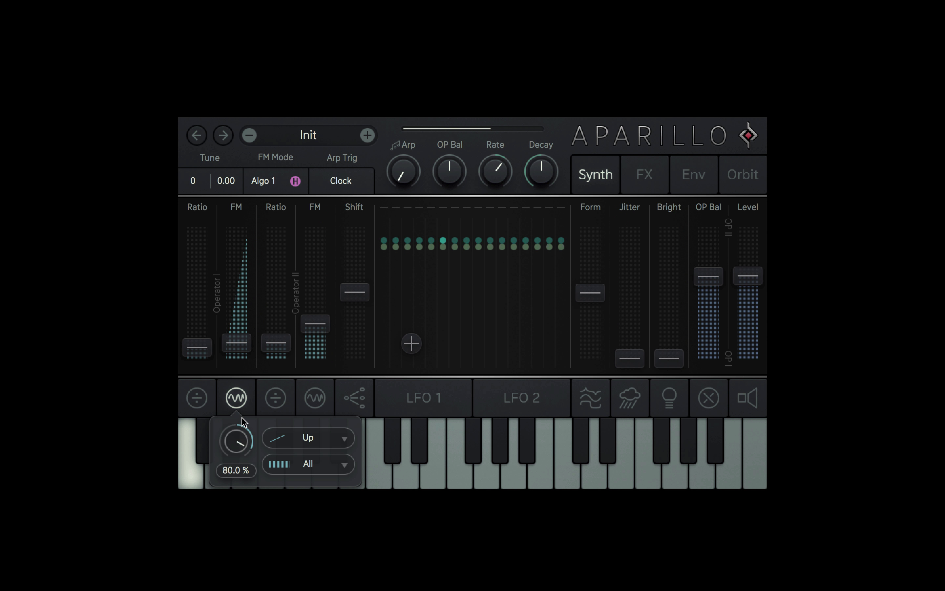
- Choose Up as Operator I's Ratio modulation source, try an amount of 32 %, and lower Operator I's FM to about 6 %
click(206, 406)
click(273, 437)
click(251, 333)
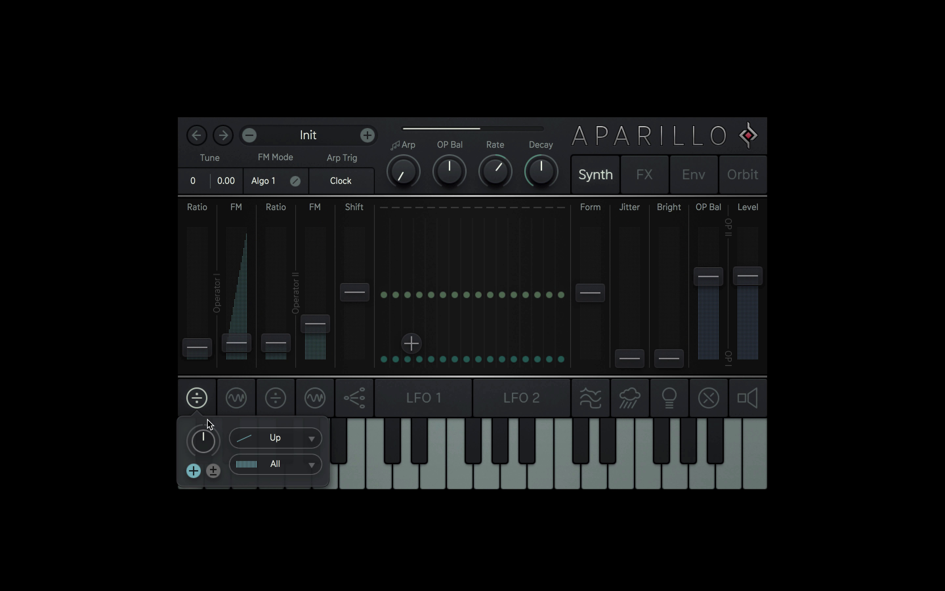
mouse_move(209, 424)
mouse_down()
mouse_move(209, 411)
mouse_move(209, 431)
mouse_up()
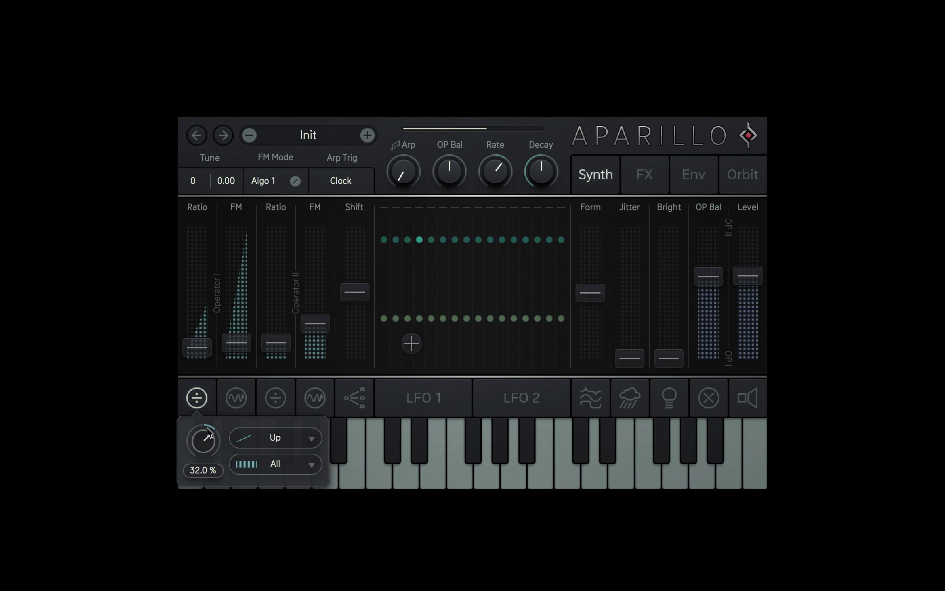
drag(246, 347, 245, 359)
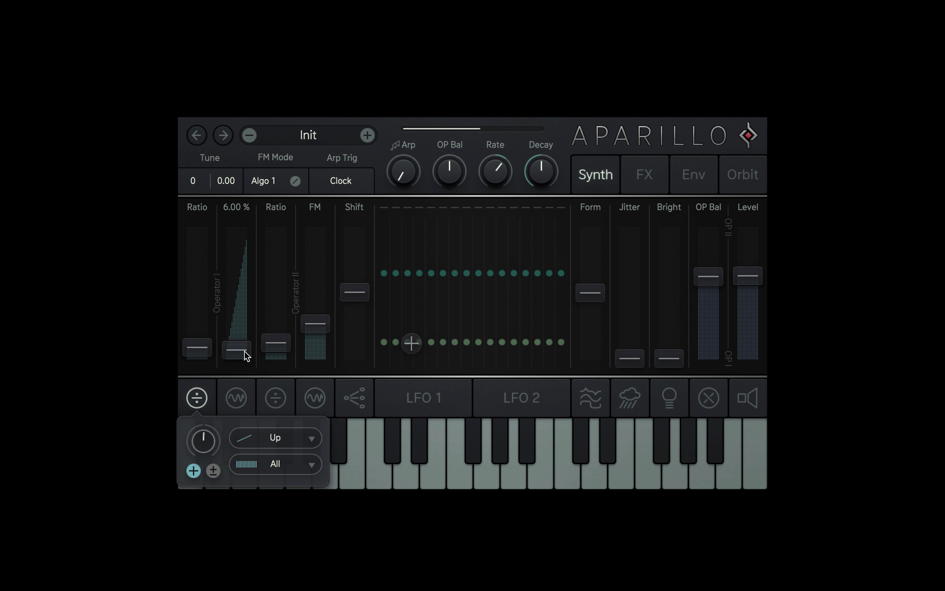
mouse_move(212, 441)
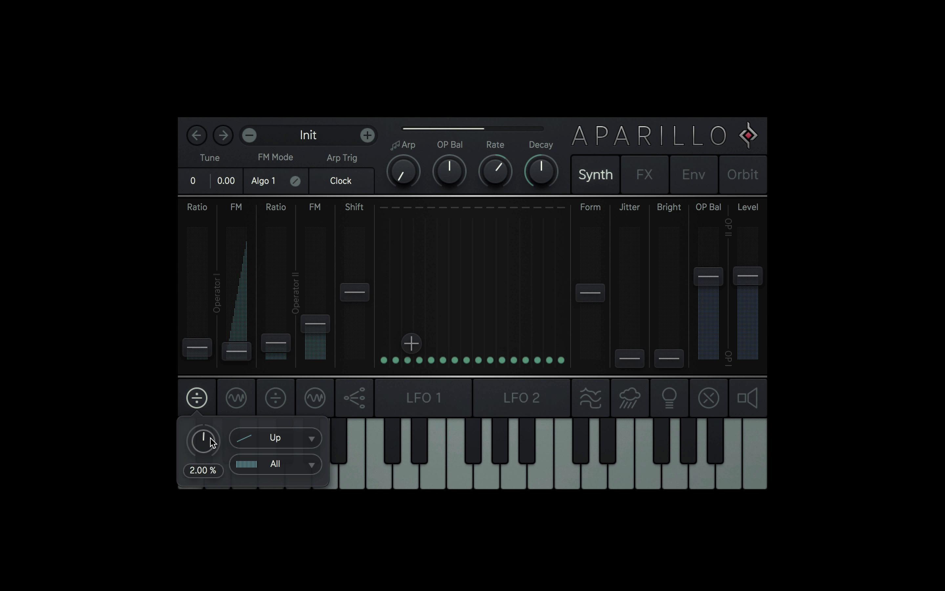
- Look over the LFO 1 and LFO 2 settings, then modulate Bright with LFO 2 across all voices
click(236, 402)
click(440, 410)
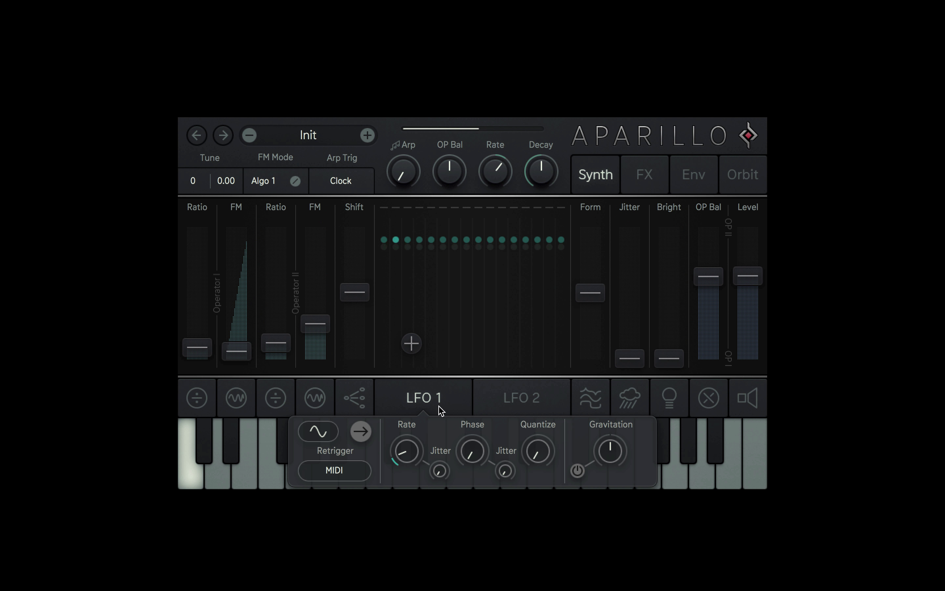
click(517, 401)
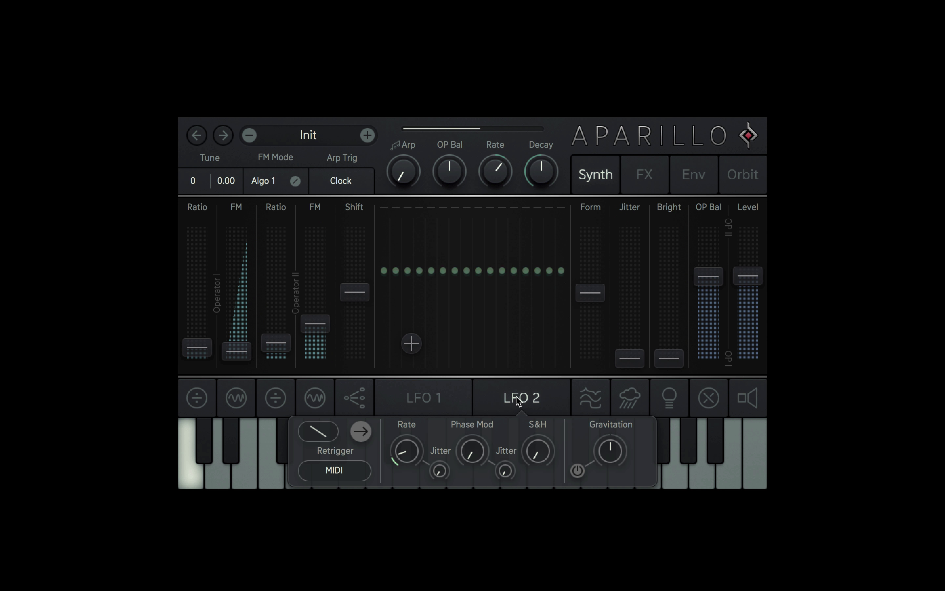
click(669, 398)
click(607, 439)
click(600, 254)
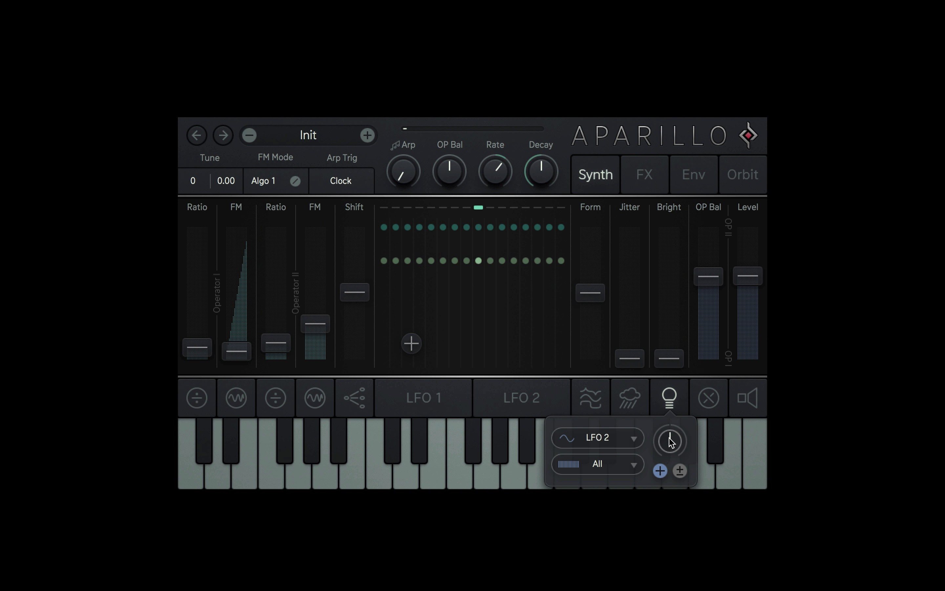
- Increase LFO 2's rate and add some rate jitter
click(516, 406)
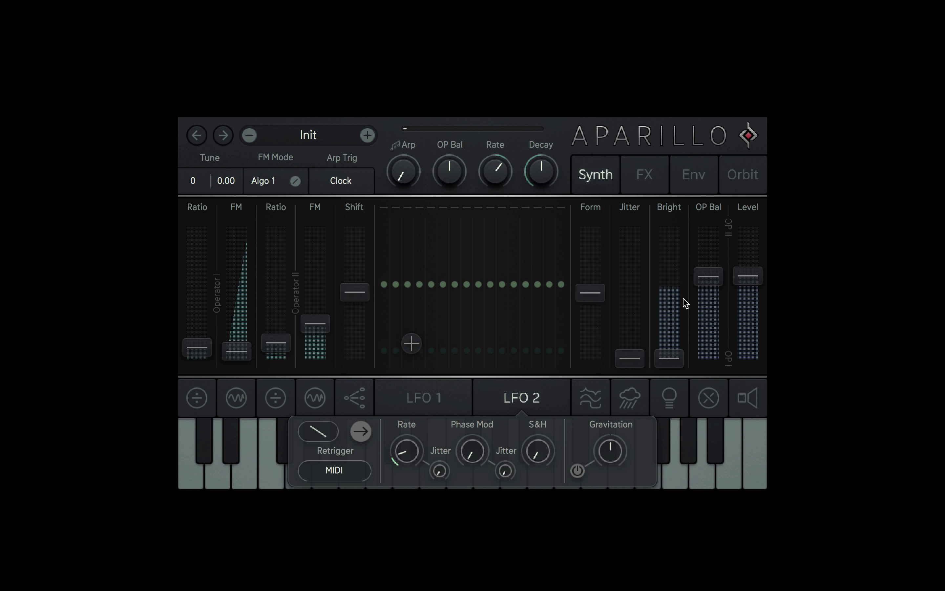
click(511, 403)
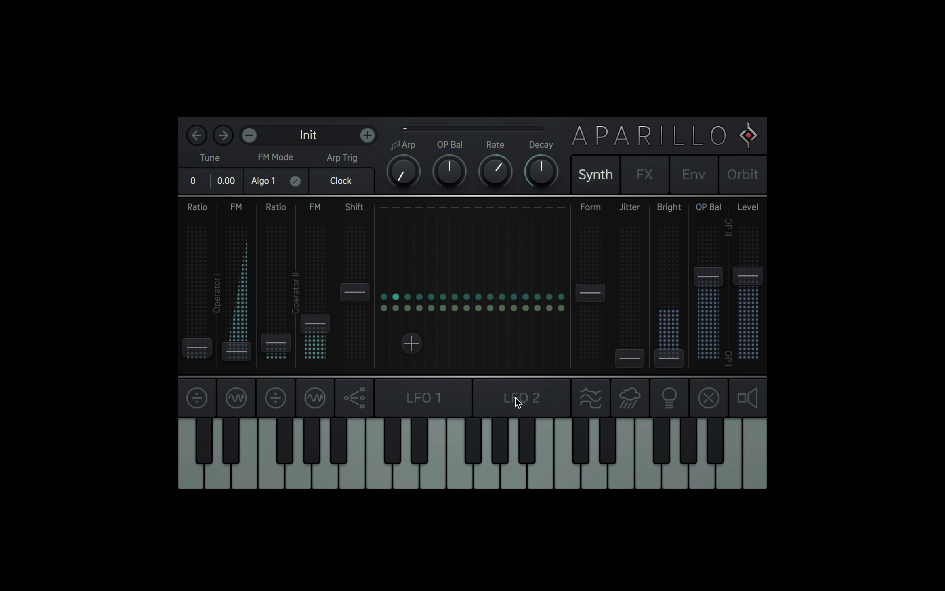
click(519, 398)
click(521, 399)
click(523, 400)
drag(406, 454, 409, 441)
drag(448, 474, 439, 462)
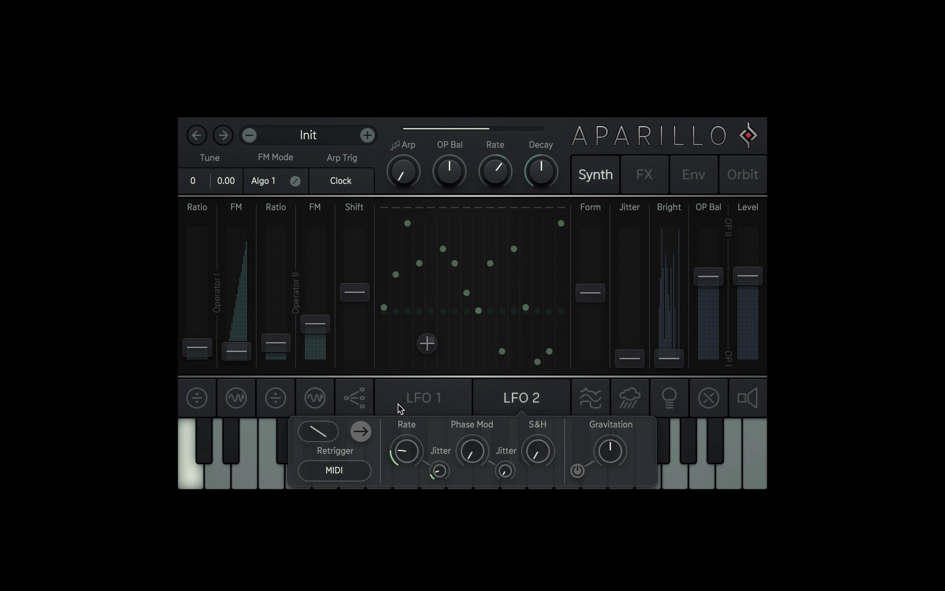
- Set LFO 1's rate to about 1/1.25 and switch LFO 2's retrigger mode to Free
click(338, 472)
click(431, 404)
mouse_move(409, 449)
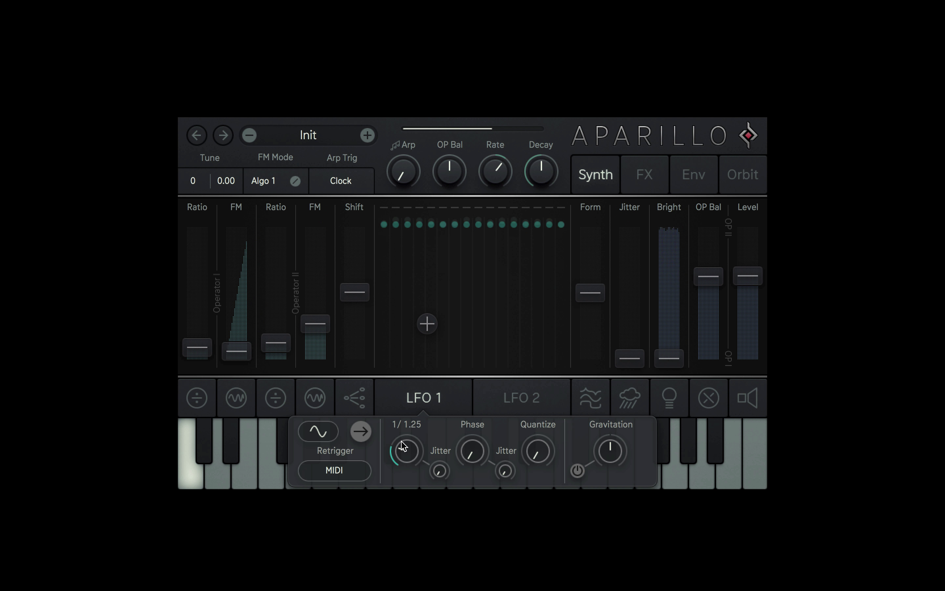
click(523, 409)
click(353, 472)
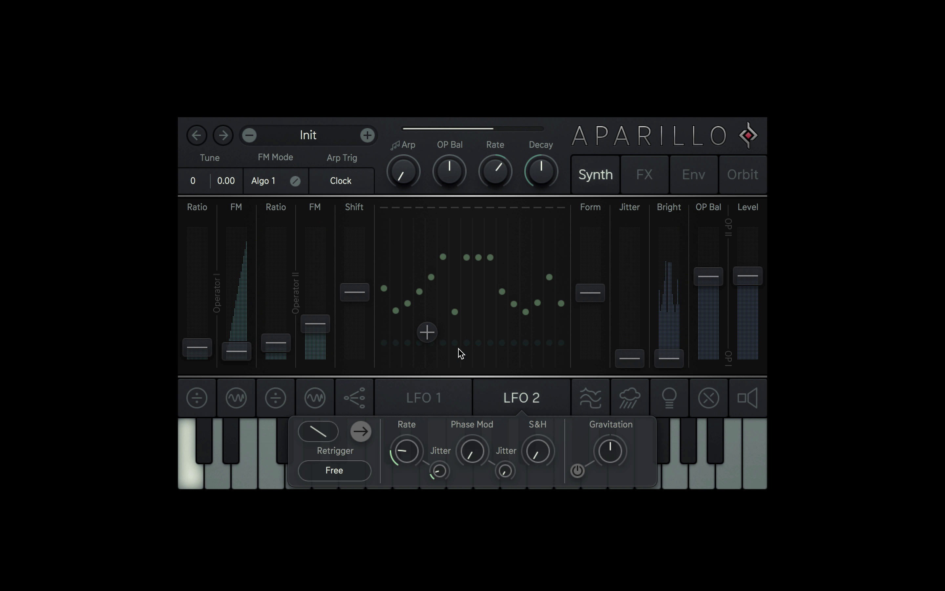
- Try the Jitter level, return it to 0 %, and reduce the modulation amount on Bright
drag(638, 361, 621, 375)
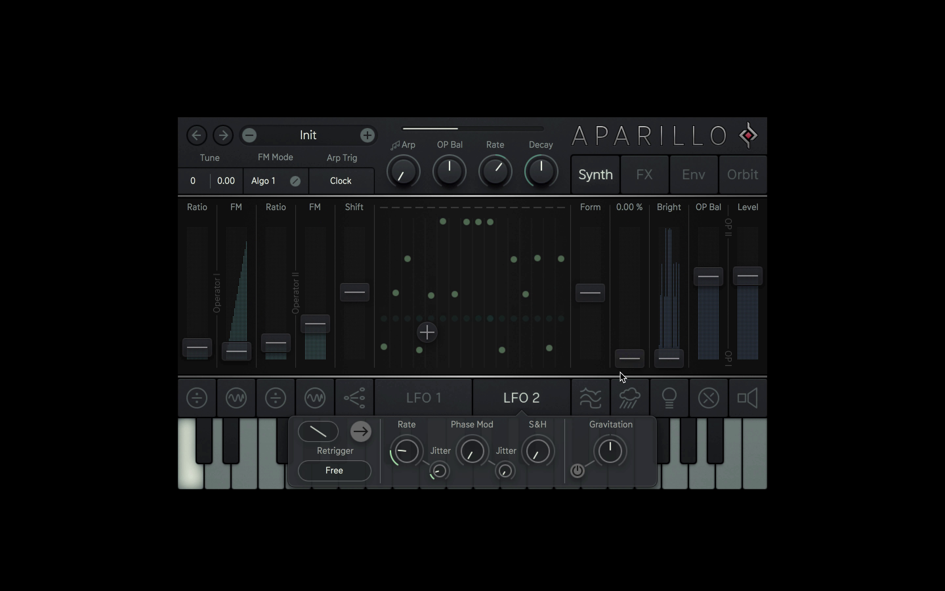
click(669, 398)
drag(675, 446, 674, 468)
- Set the Shift modulation source to Lin and its scale to Minor
click(361, 402)
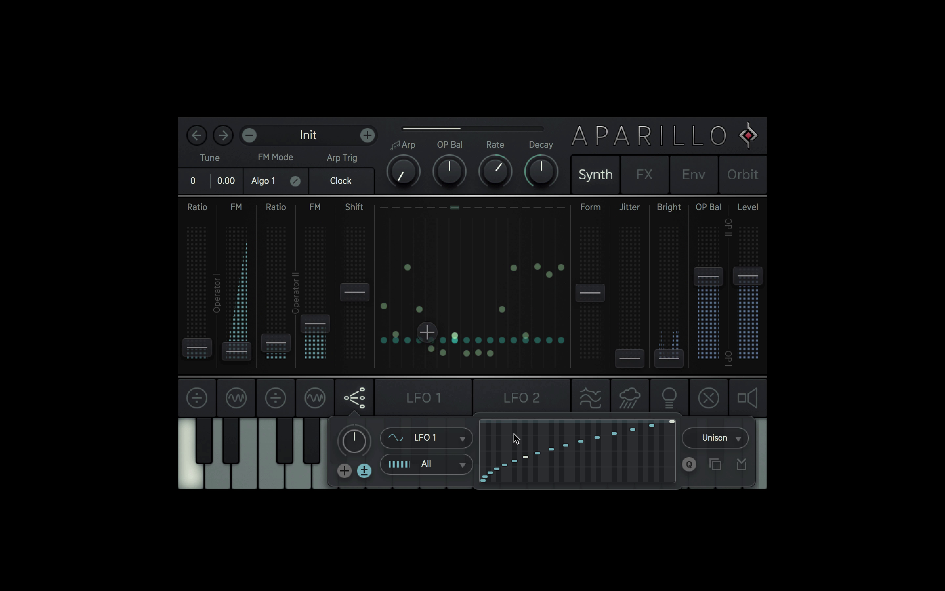
click(445, 438)
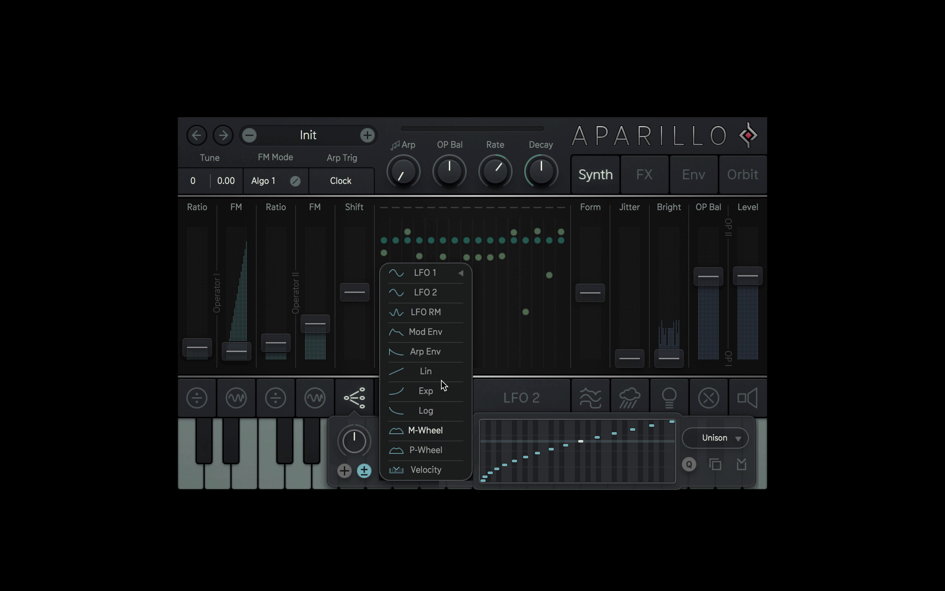
click(437, 375)
click(738, 440)
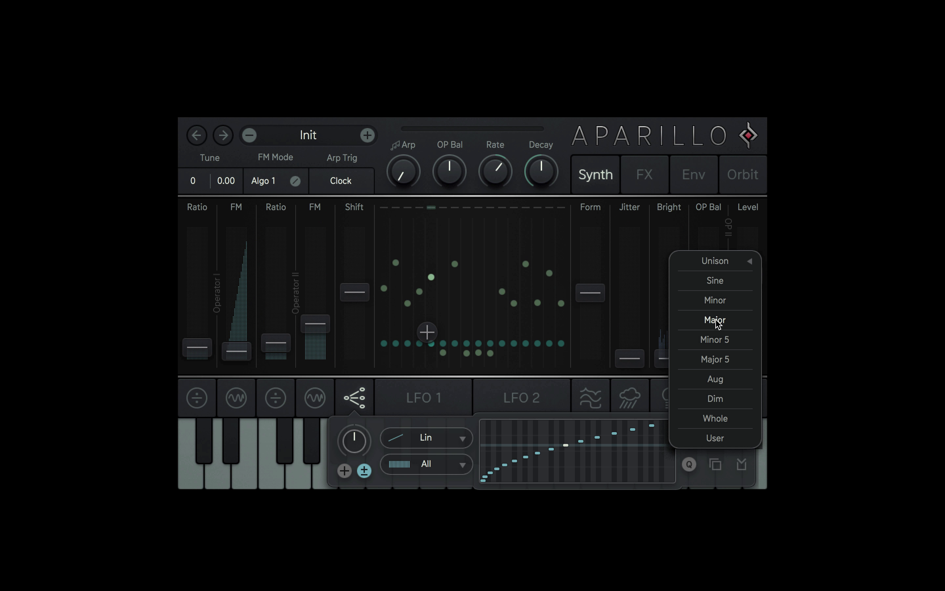
click(717, 305)
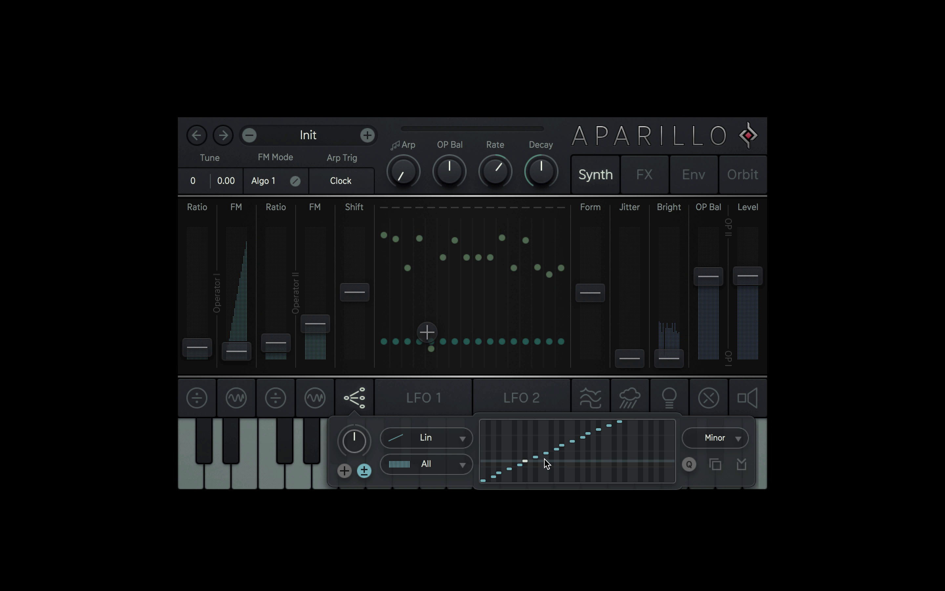
- Quantize Shift to the scale, make its modulation positive only, and raise the modulation amount to near maximum
click(689, 465)
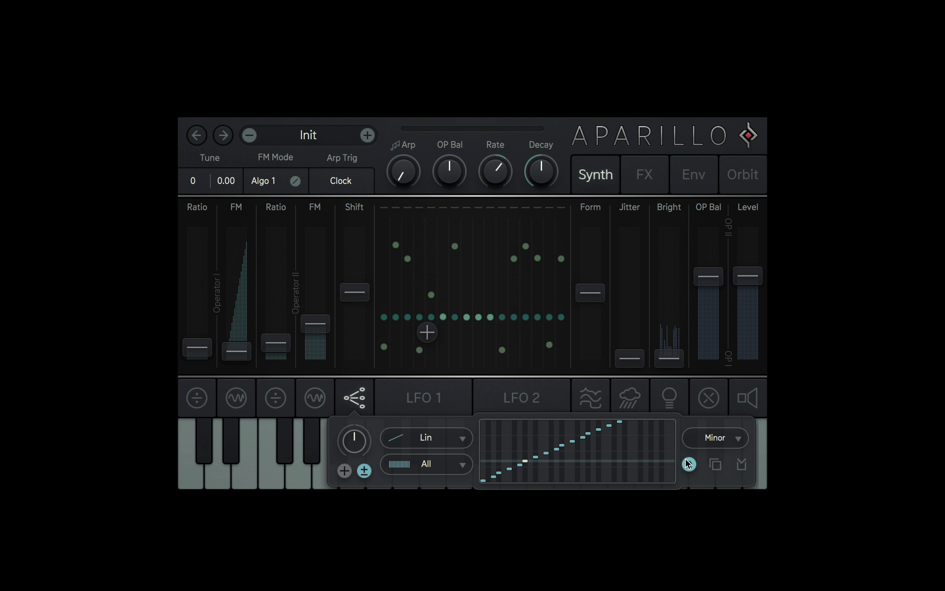
click(349, 470)
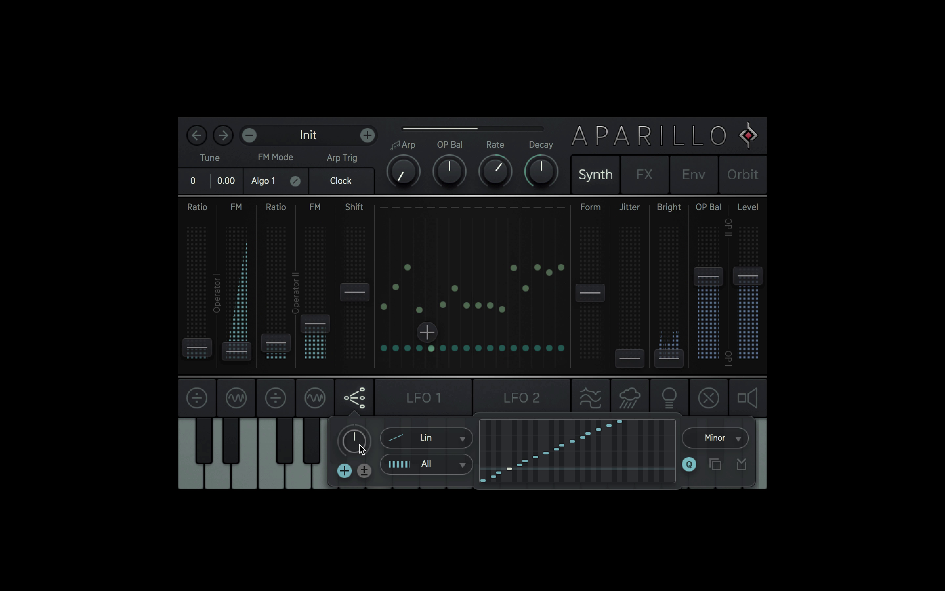
drag(363, 449, 361, 413)
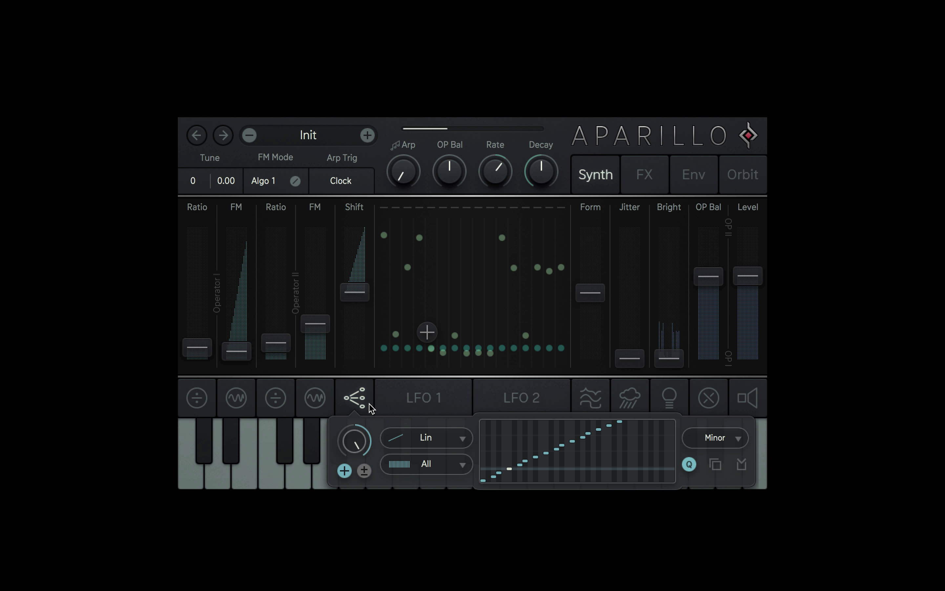
- Try LFO 1 as the Shift modulation source, slowing its rate and adding about 6 % rate jitter
click(417, 443)
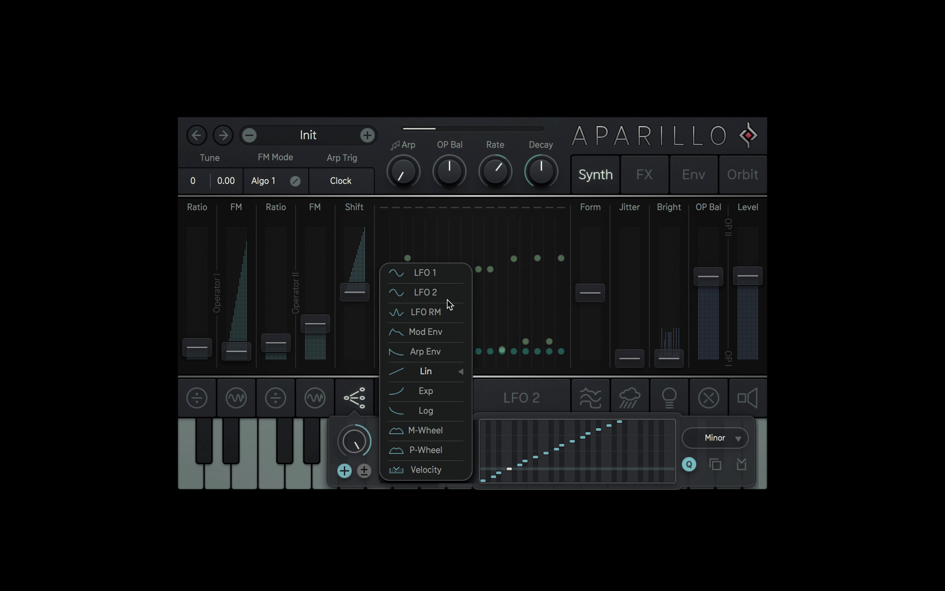
click(433, 278)
click(421, 397)
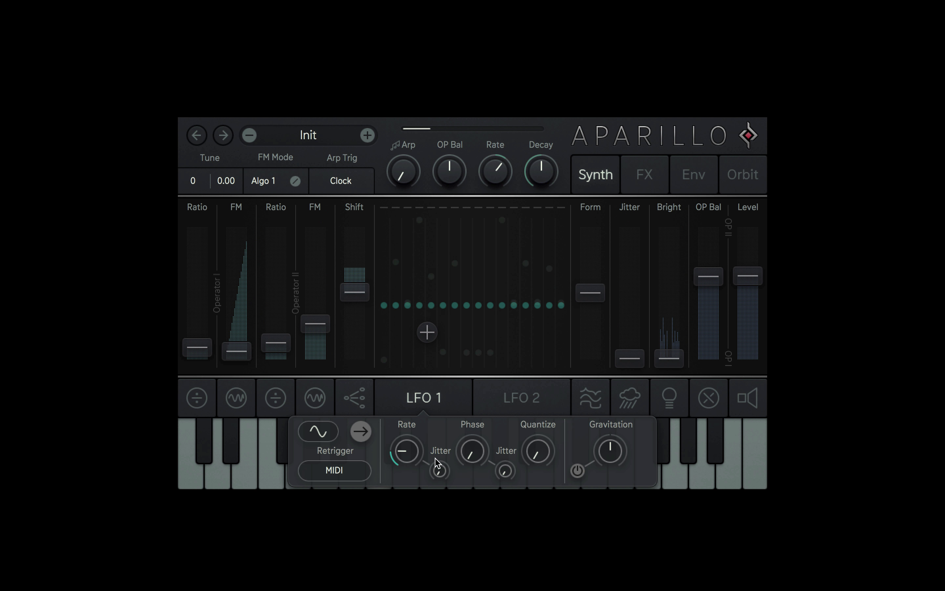
drag(437, 475, 412, 460)
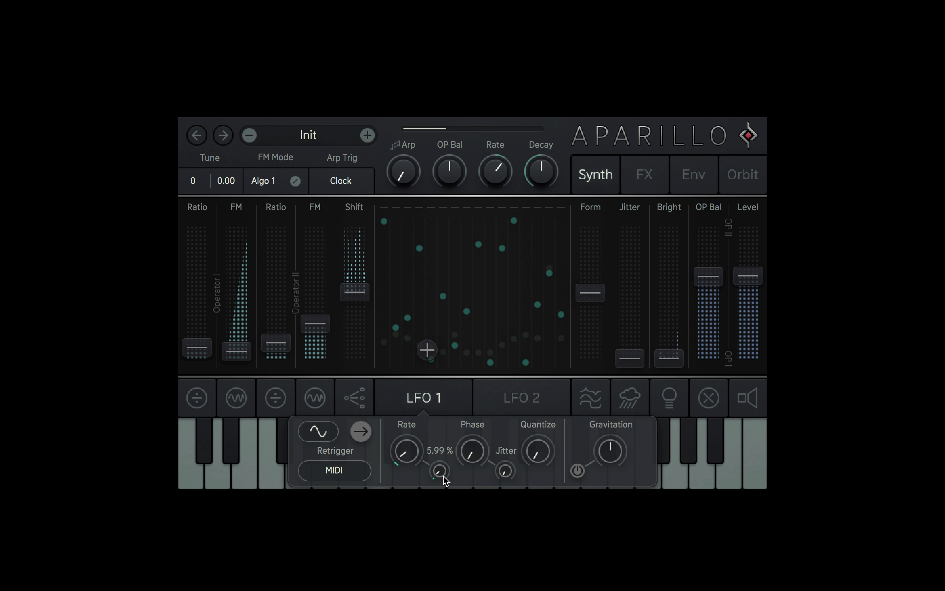
- Change the Shift modulation source back to Lin
click(362, 400)
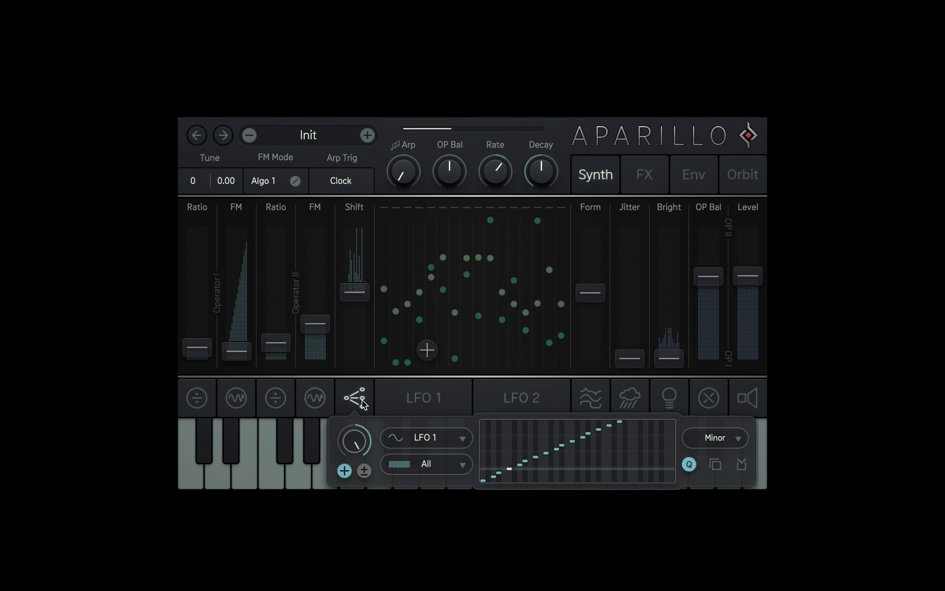
click(412, 439)
click(425, 372)
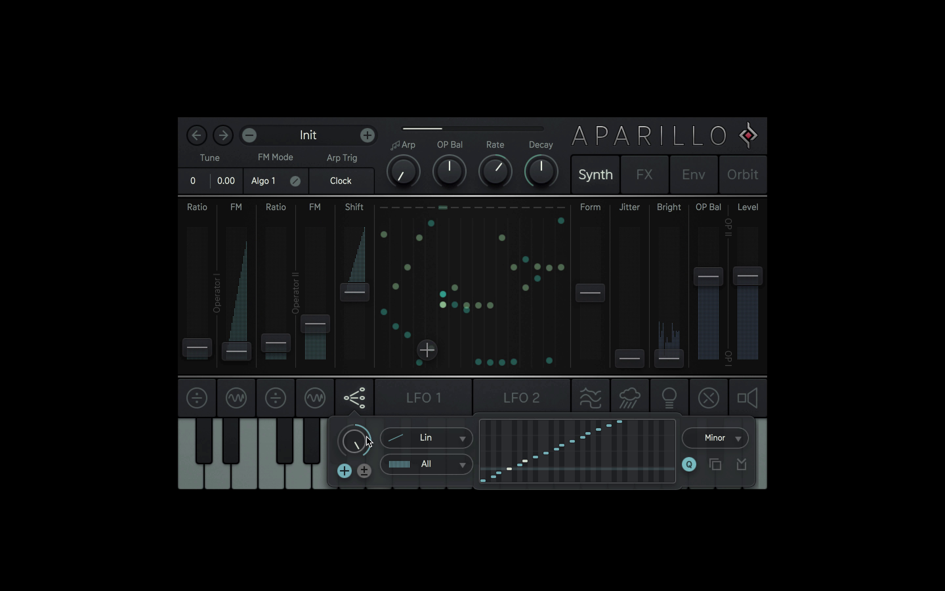
mouse_move(367, 449)
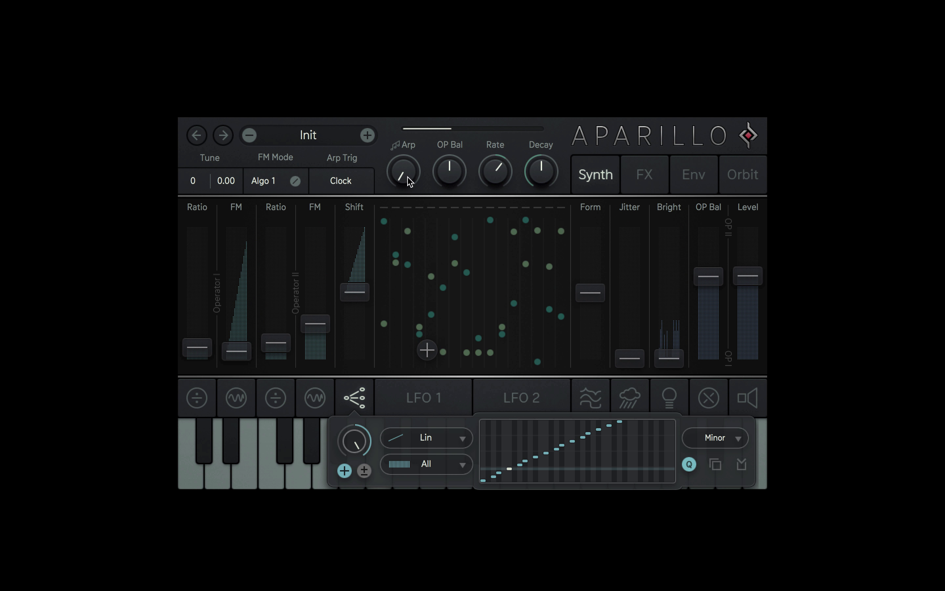
- Turn the Arp amount up to a high level and increase the arpeggiator Rate
drag(409, 181, 406, 121)
drag(495, 171, 495, 156)
drag(414, 149, 418, 164)
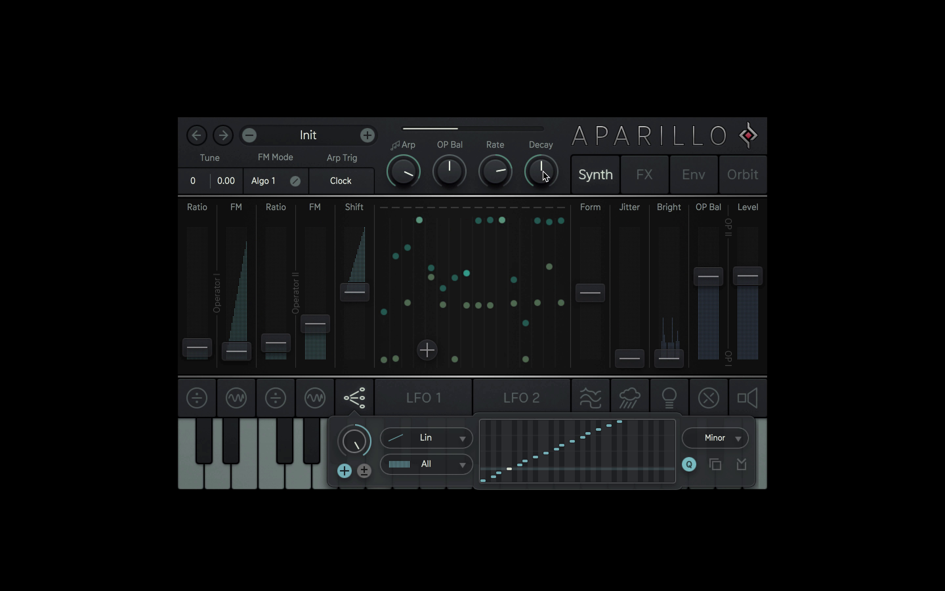
- Lengthen the arpeggiator Decay and reduce its Rate
drag(543, 174, 543, 148)
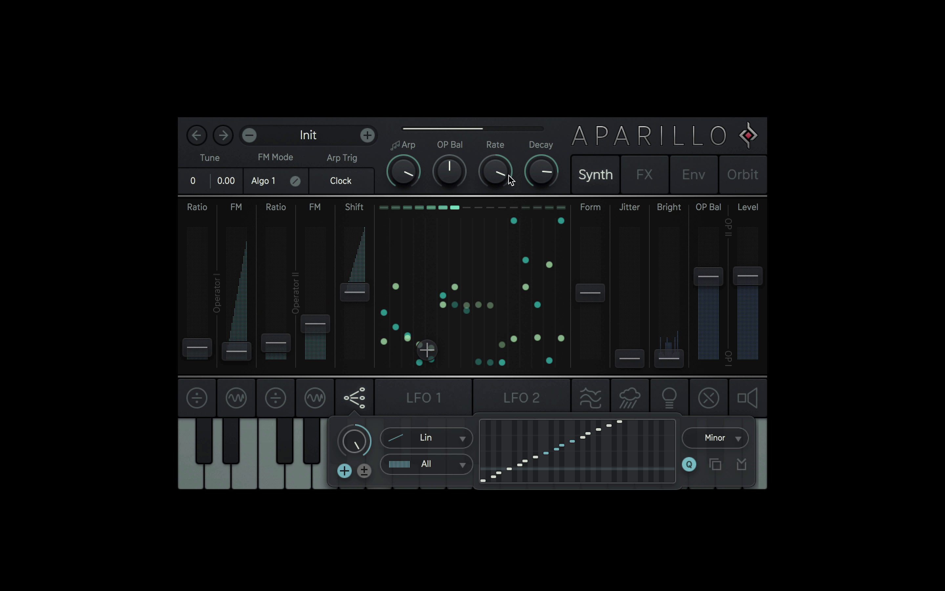
drag(506, 187, 506, 202)
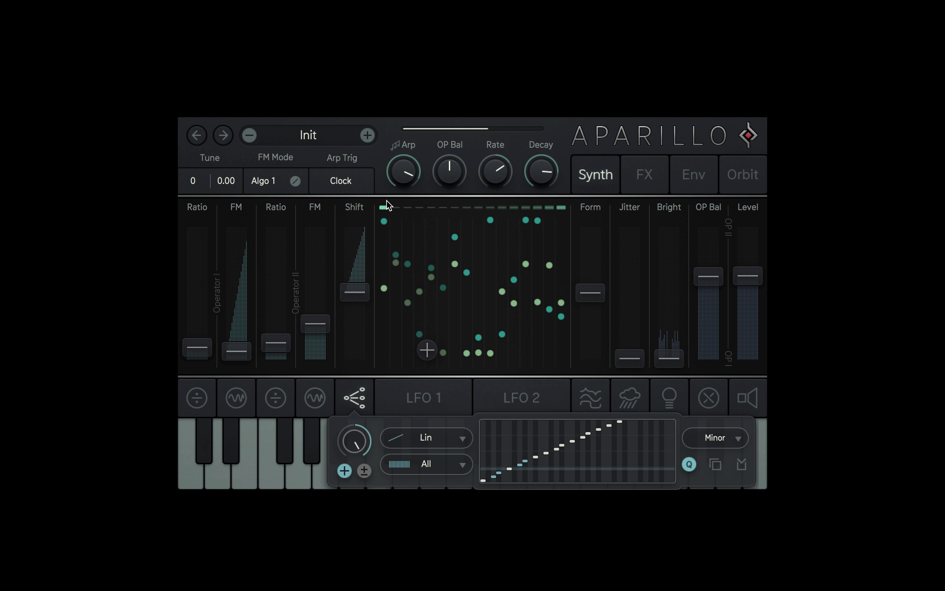
- Try the Threshold and Collision arpeggiator trigger modes, adjusting the threshold, and return Arp Trig to Clock
click(352, 185)
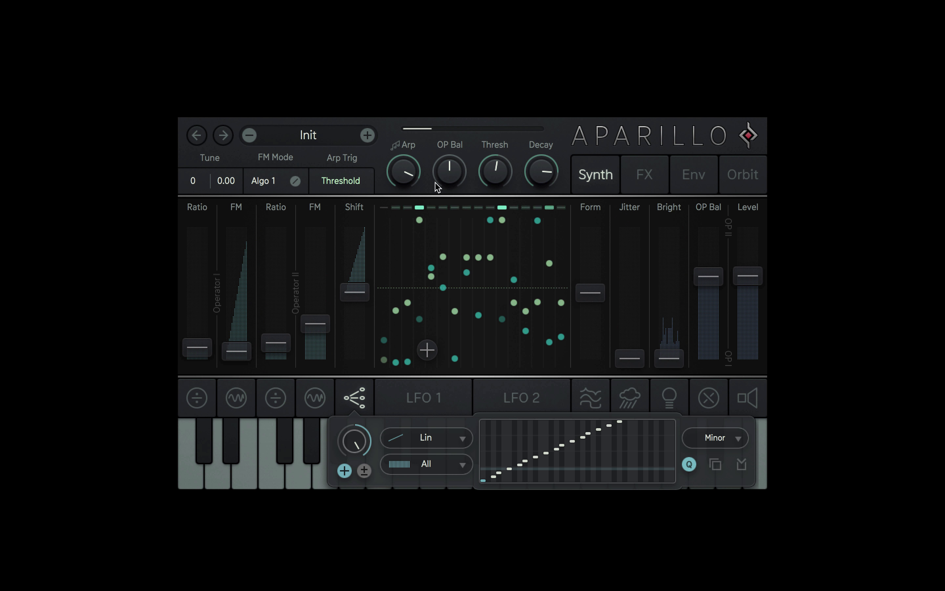
drag(506, 186, 507, 160)
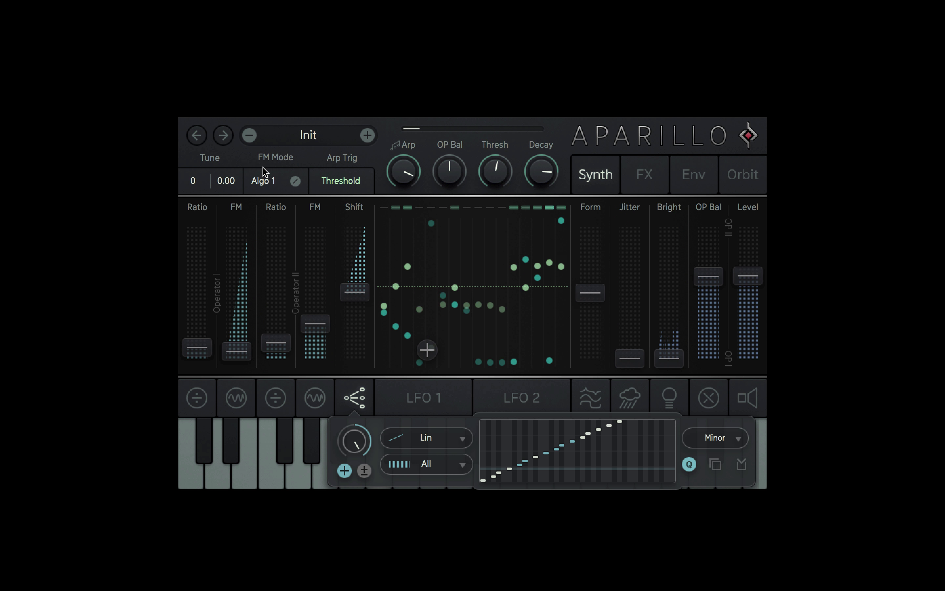
click(328, 186)
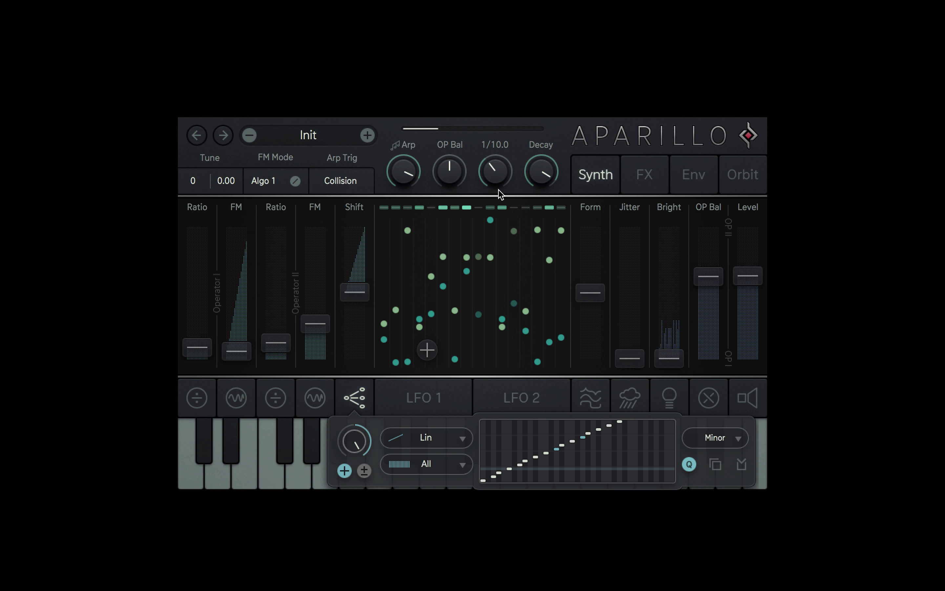
click(325, 186)
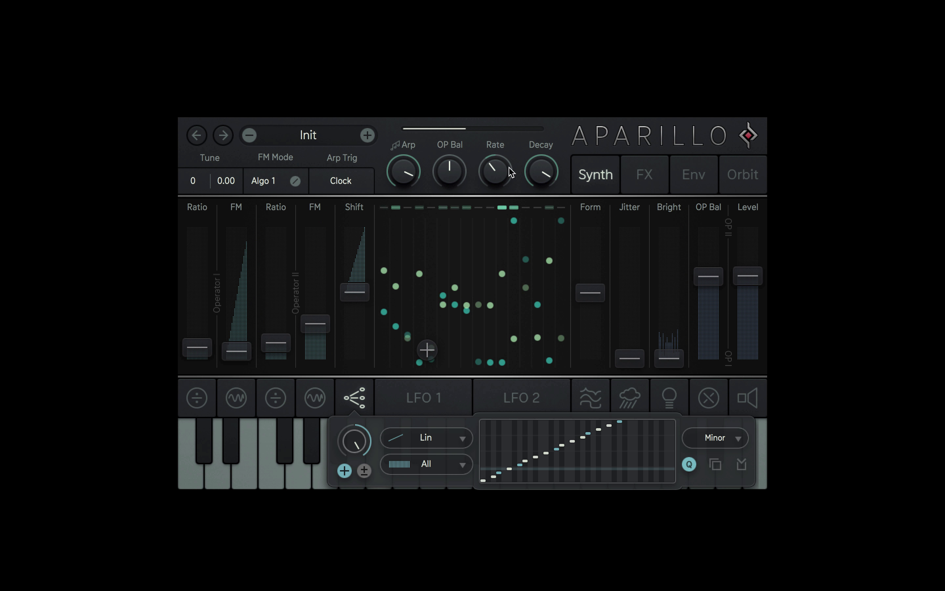
- Set the arpeggiator Rate to about its midpoint and turn the Arp amount down to minimum
mouse_move(510, 172)
mouse_down()
mouse_move(500, 184)
mouse_move(505, 212)
mouse_move(502, 119)
mouse_move(499, 156)
mouse_up()
drag(403, 172, 407, 234)
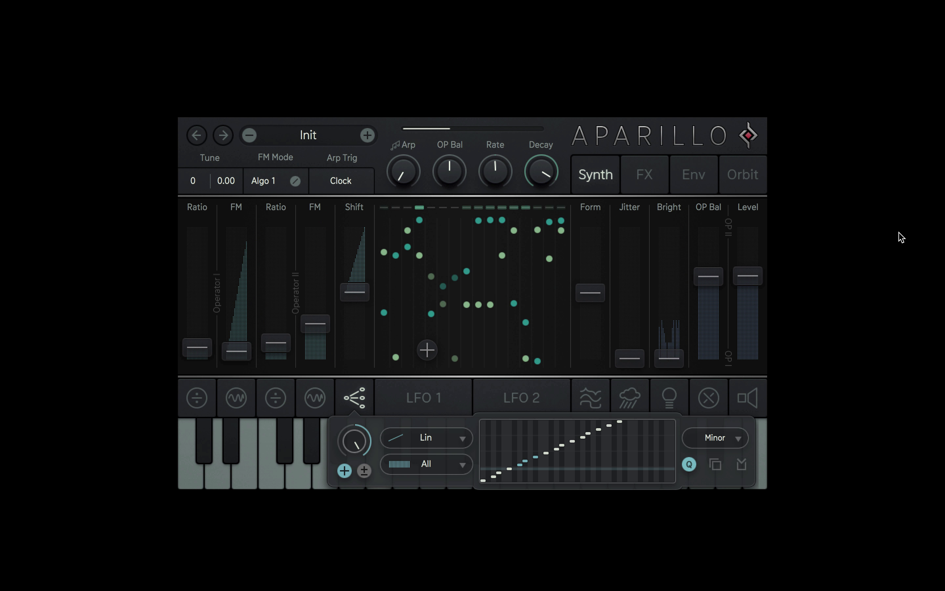
- Try the reverb in the FX section with a raised Mix and longer Time, and return the reverb Mix to zero
click(659, 179)
drag(726, 358, 707, 180)
drag(682, 308, 688, 268)
drag(723, 229, 710, 391)
- Set the panner Rate to maximum with the last panner waveform, and view the available filter types
drag(504, 353, 569, 112)
click(531, 180)
click(222, 184)
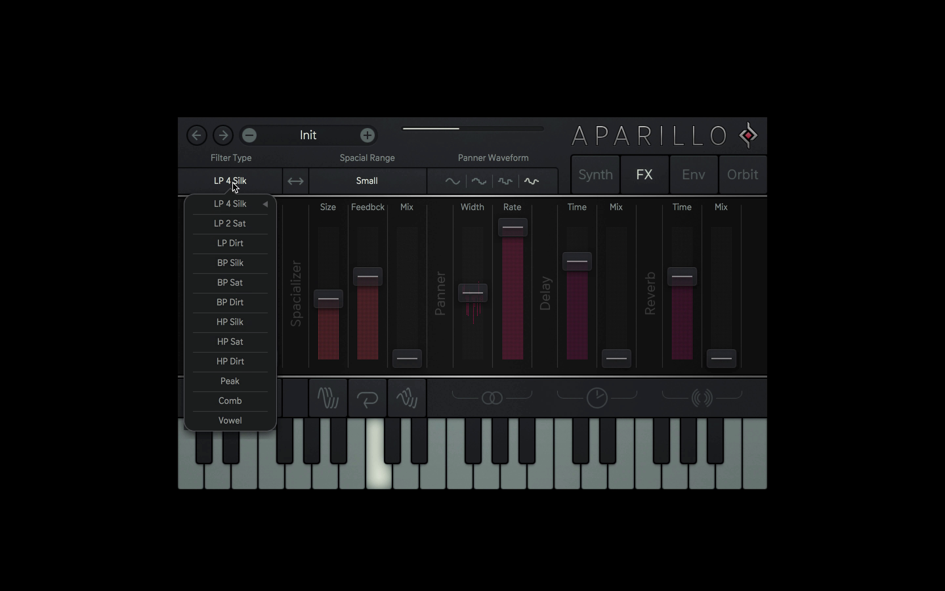
click(235, 187)
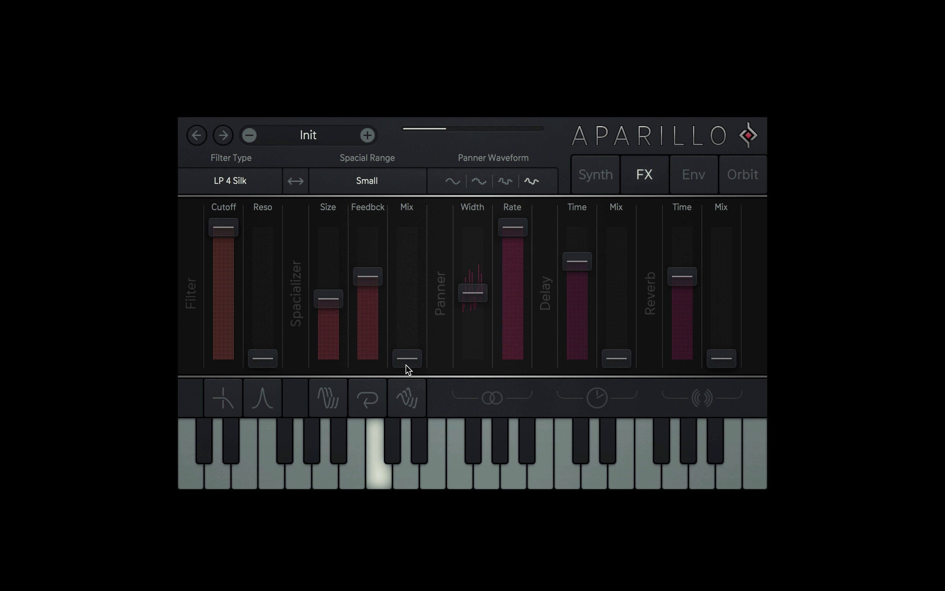
- Turn the Spacializer Mix up to maximum and increase its Size
drag(406, 368, 407, 225)
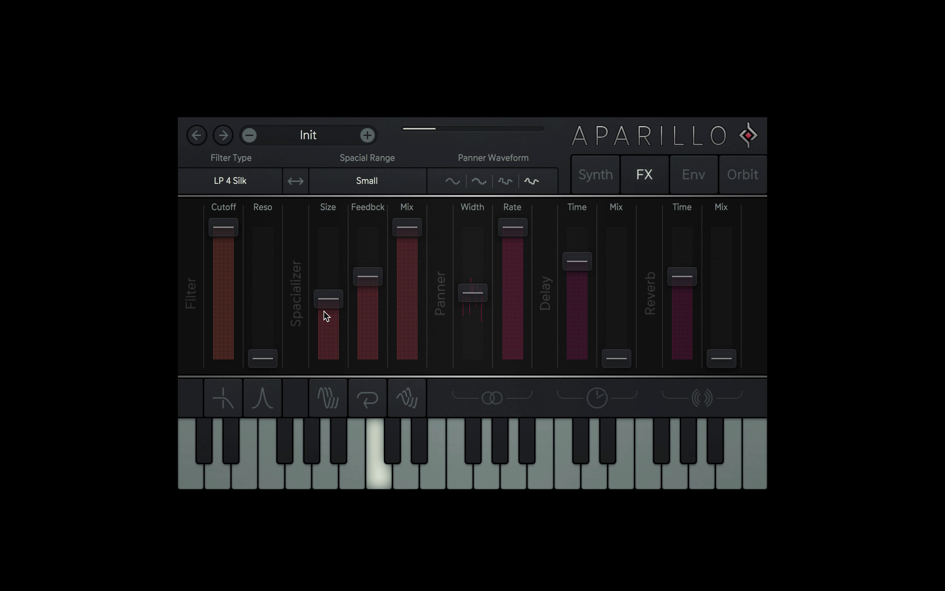
drag(327, 316, 327, 254)
drag(365, 285, 329, 279)
- Try Pitch as the Spacial Range and adjust the Spacializer Size and Feedback
click(366, 180)
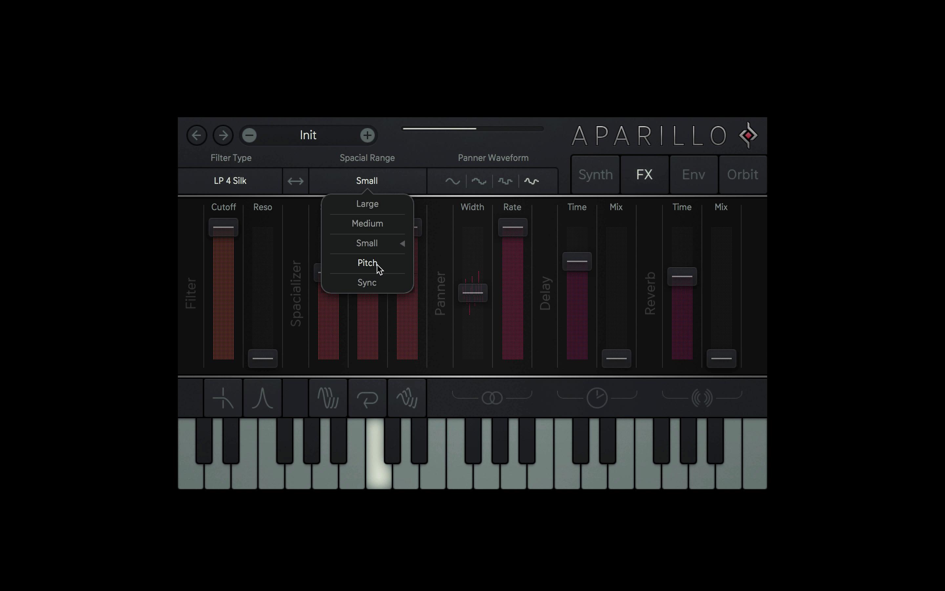
click(343, 262)
drag(342, 270, 368, 285)
- Try the Medium Spacial Range, varying the Spacializer Size and raising its Feedback to maximum
click(376, 185)
click(369, 222)
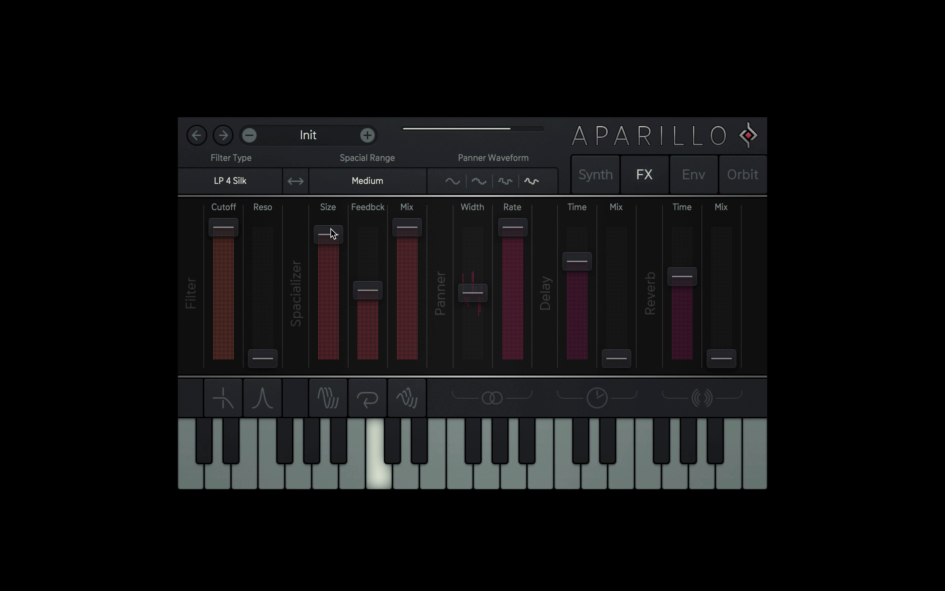
drag(331, 234, 369, 260)
drag(329, 322, 336, 257)
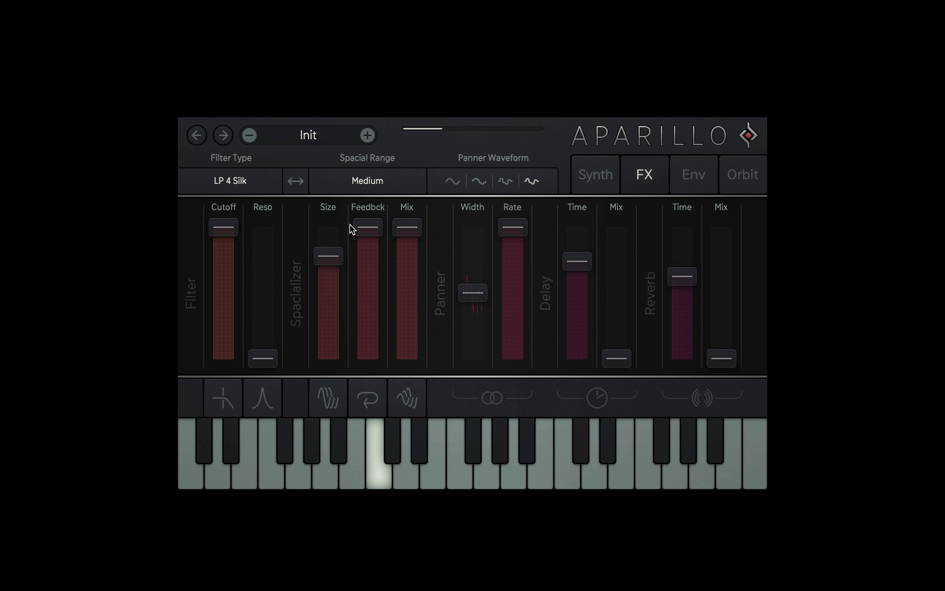
- Try the Pitch Spacial Range again and reduce the Spacializer Size to below its midpoint
click(380, 179)
click(371, 266)
drag(328, 256, 331, 304)
- Set the Spacial Range to Large and turn the Spacializer Mix down to zero
click(366, 186)
click(370, 204)
drag(405, 232, 407, 357)
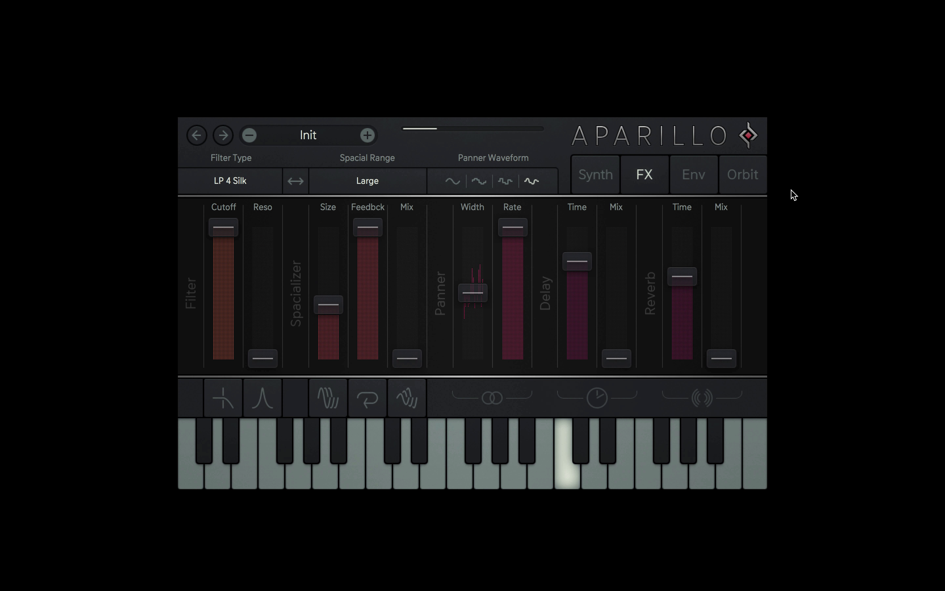
- Raise the Up modulation amounts for the modulation envelope's Attack and Decay in the Env section
click(690, 172)
click(226, 410)
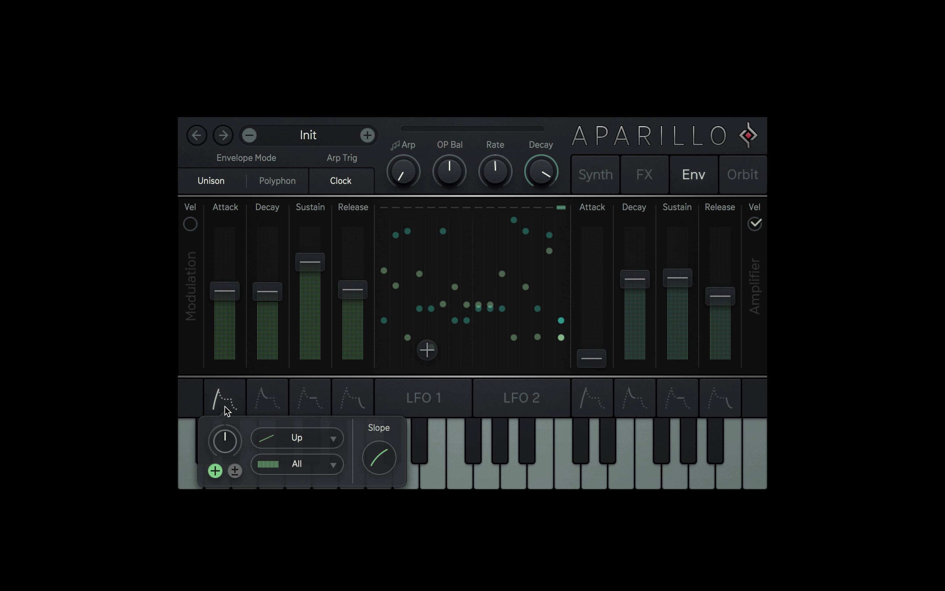
drag(225, 440, 227, 408)
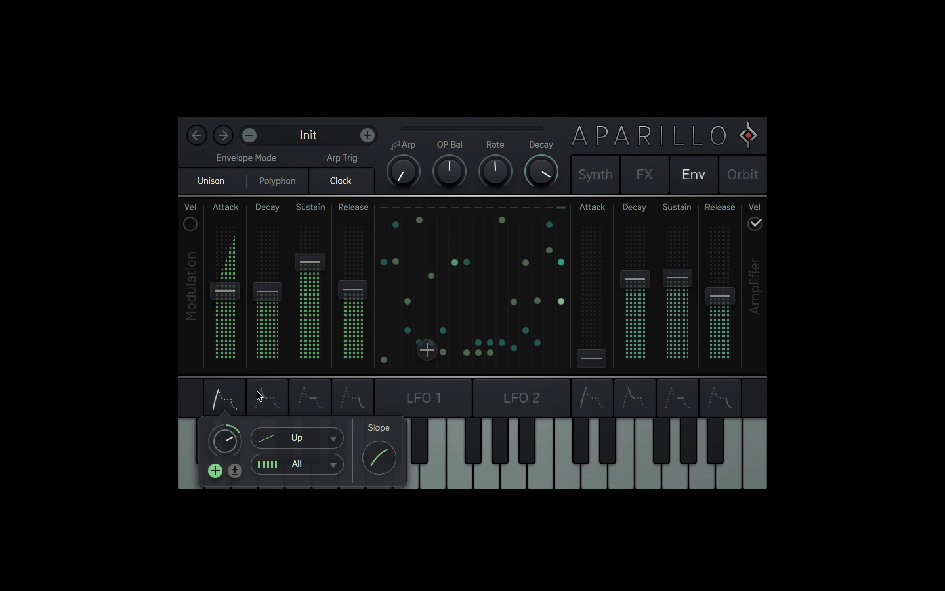
click(258, 395)
drag(268, 441, 271, 415)
- Modulate the modulation envelope's Sustain with LFO 2, raise the modulation amount, and lower the base Sustain
click(304, 398)
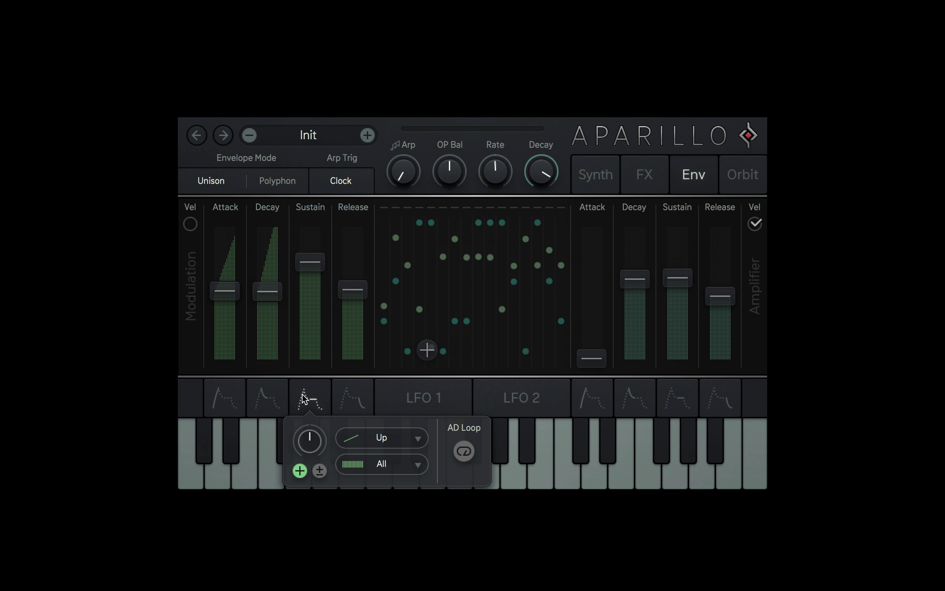
click(358, 436)
click(384, 255)
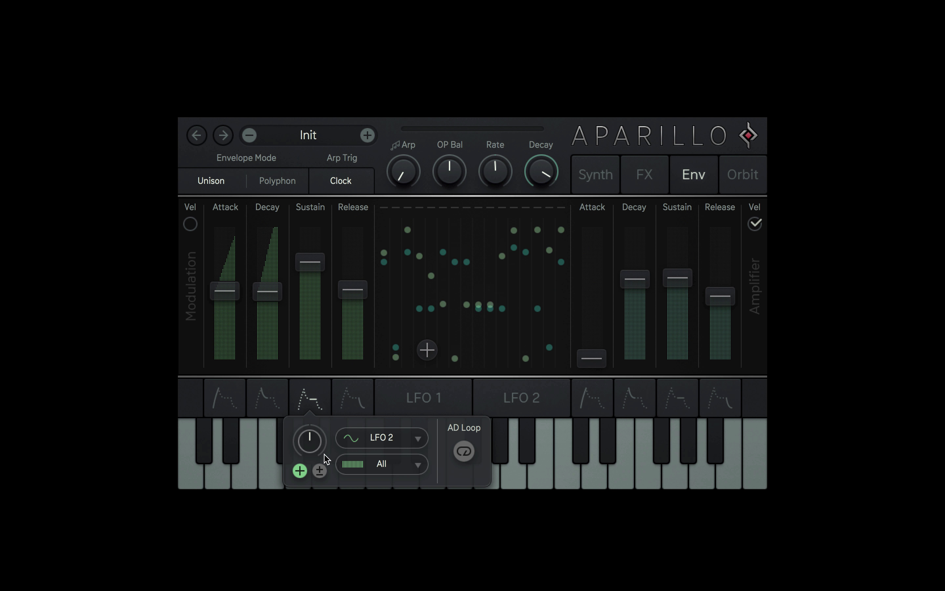
drag(317, 449, 312, 432)
drag(309, 292, 309, 314)
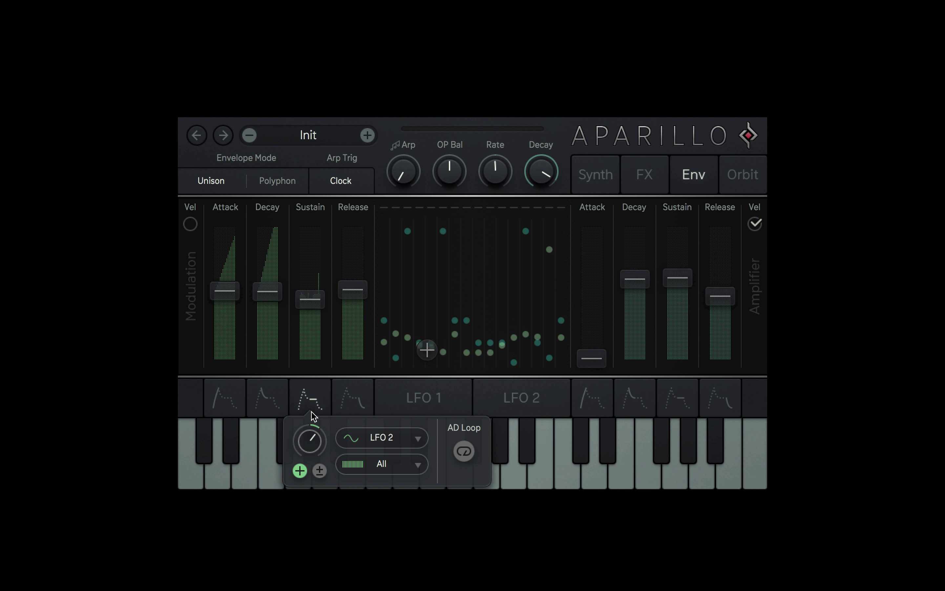
drag(314, 440, 313, 437)
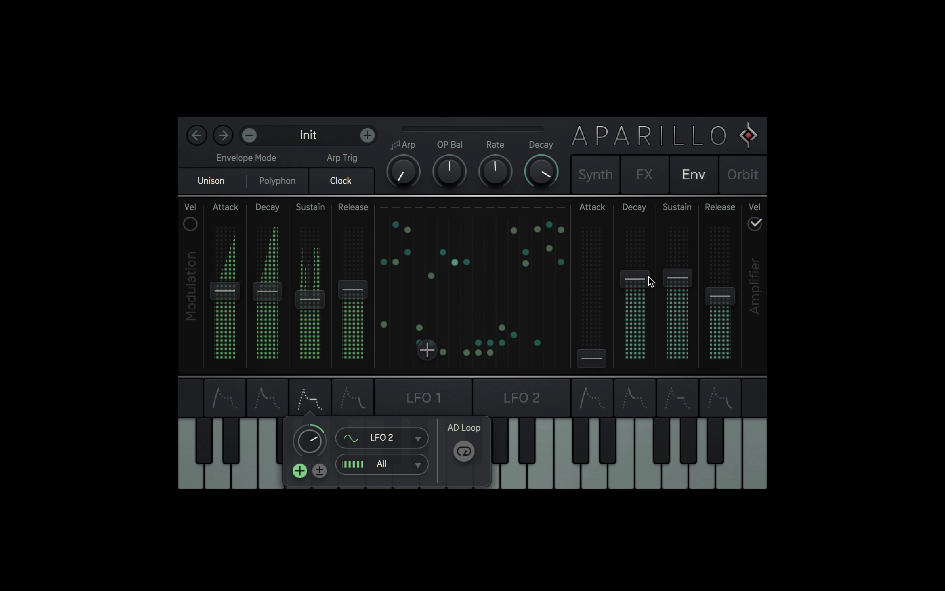
- Set the amplifier envelope's Decay to 1 ms and raise the Up modulation amount for its Attack
drag(635, 279, 634, 394)
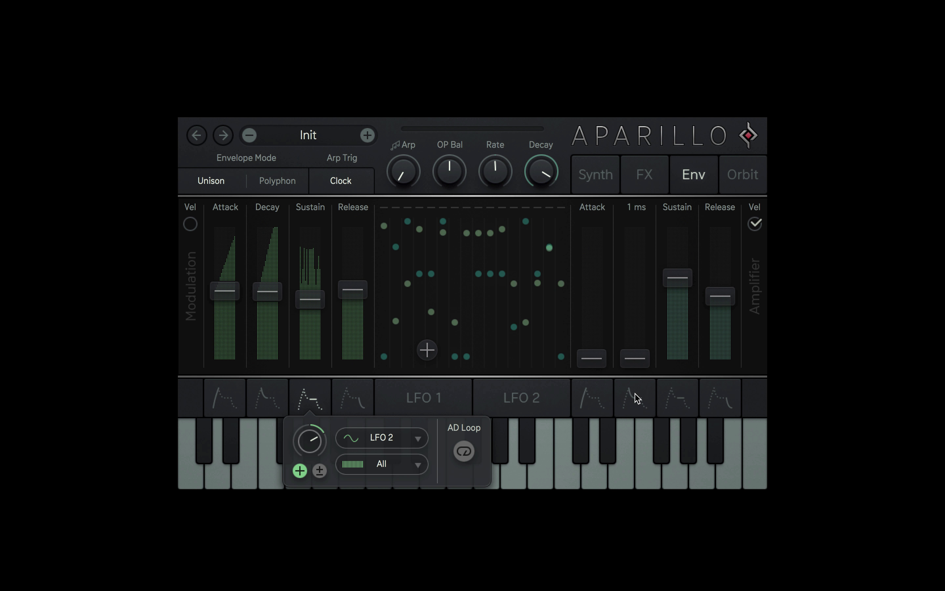
click(607, 406)
drag(597, 448, 597, 426)
- Modulate the amplifier Decay with the Down source at a high amount and lower the amplifier Sustain to zero
click(582, 438)
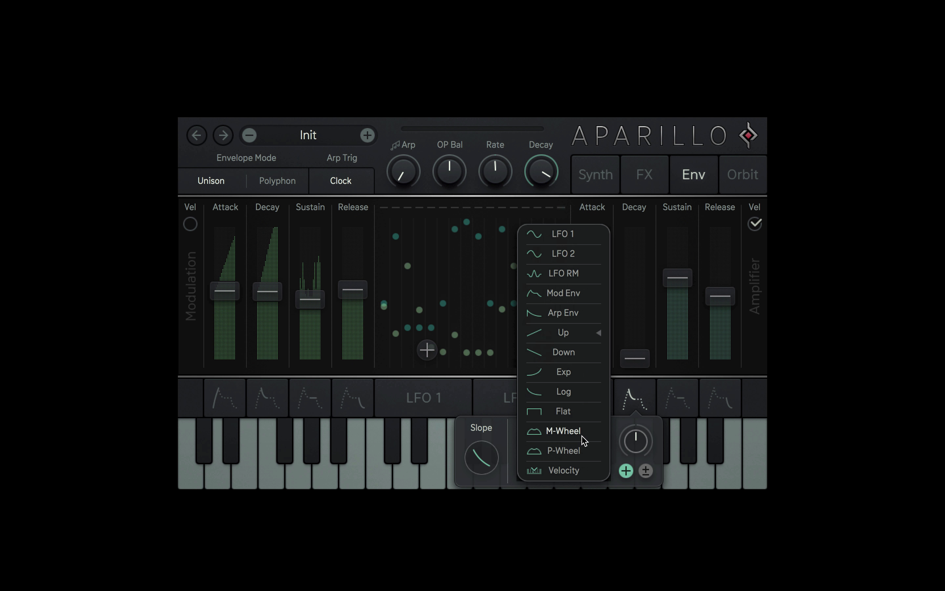
click(571, 360)
drag(636, 440, 681, 393)
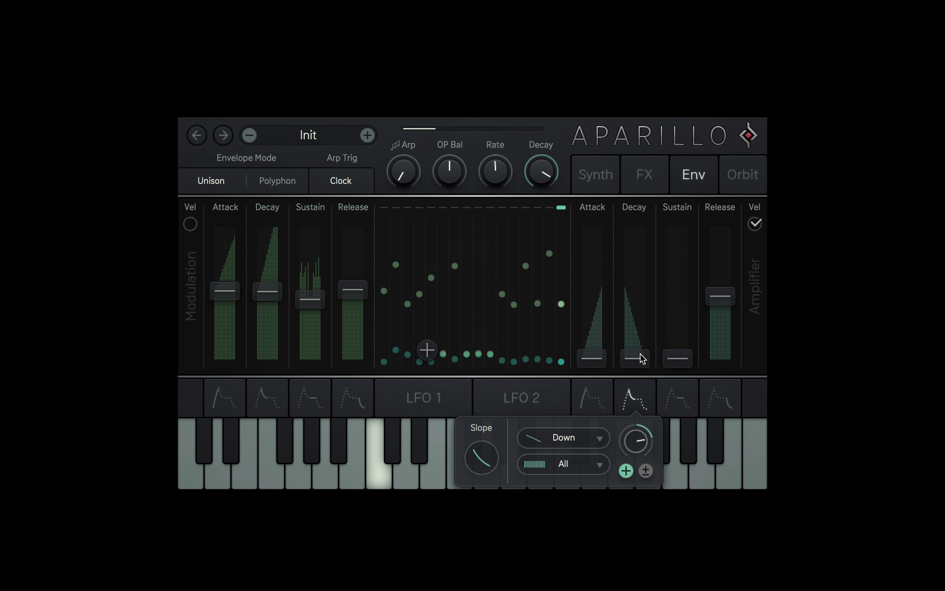
scroll(637, 439, up, 5)
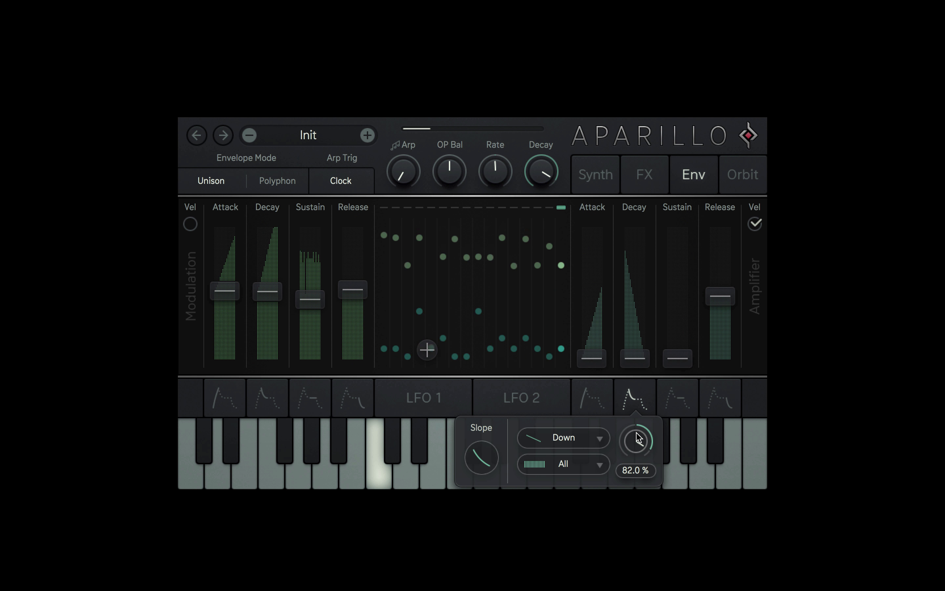
- Enable AD-Loop for the amplifier envelope and increase its Attack modulation, leaving the base Attack at minimum
mouse_move(668, 408)
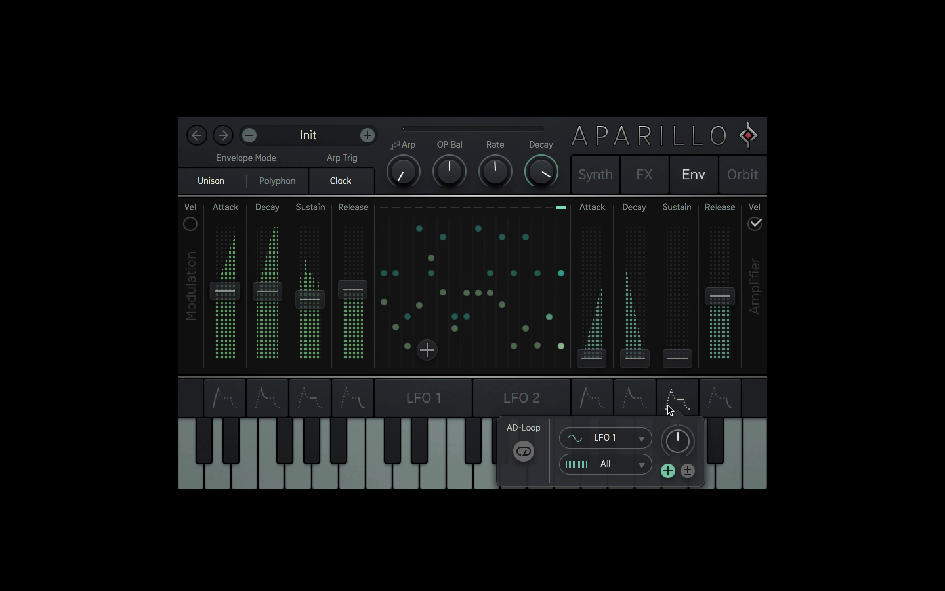
click(524, 451)
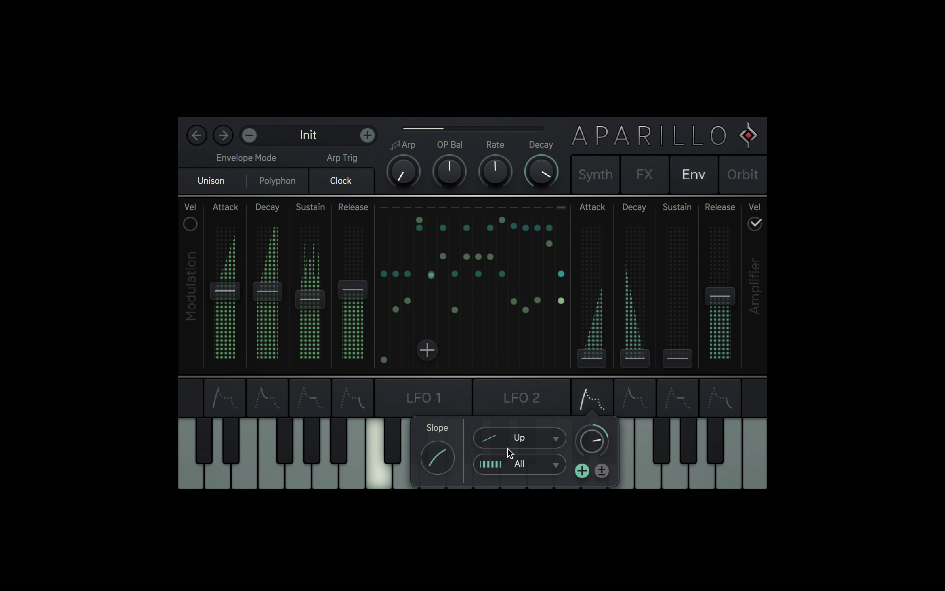
drag(594, 446, 595, 439)
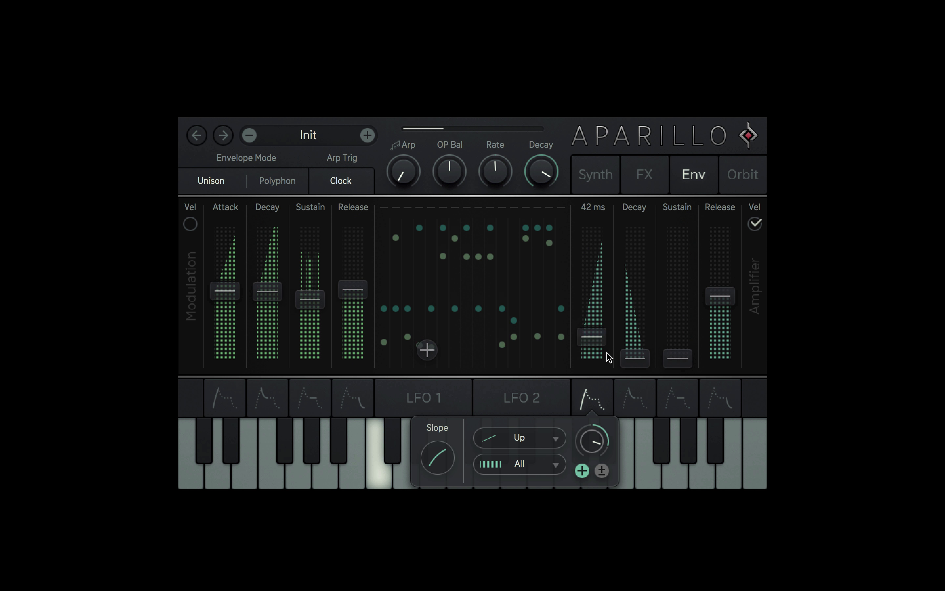
drag(608, 356, 610, 372)
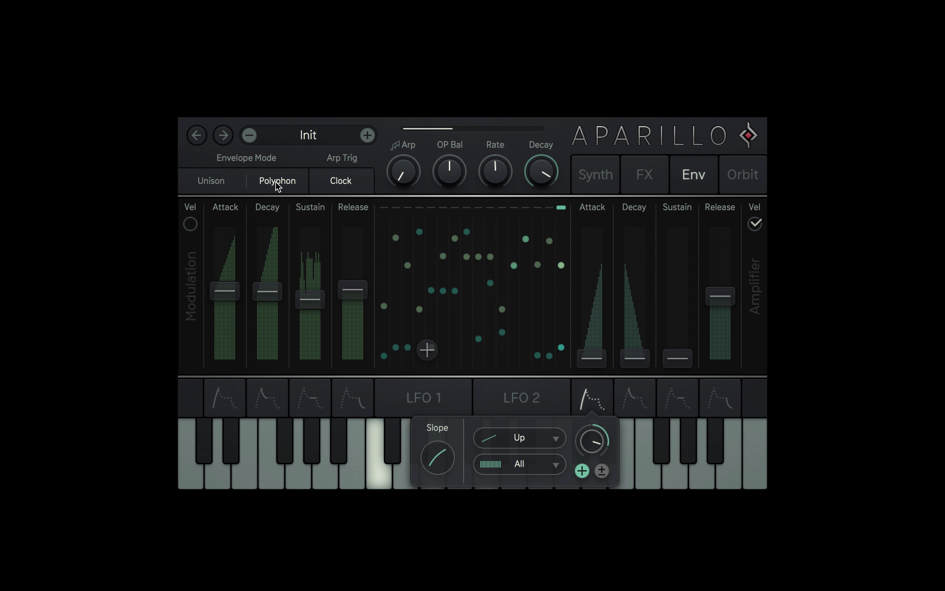
- Switch to the Orbit view and load the Mitalumin Sekt MA preset from the Cinematic category
click(741, 181)
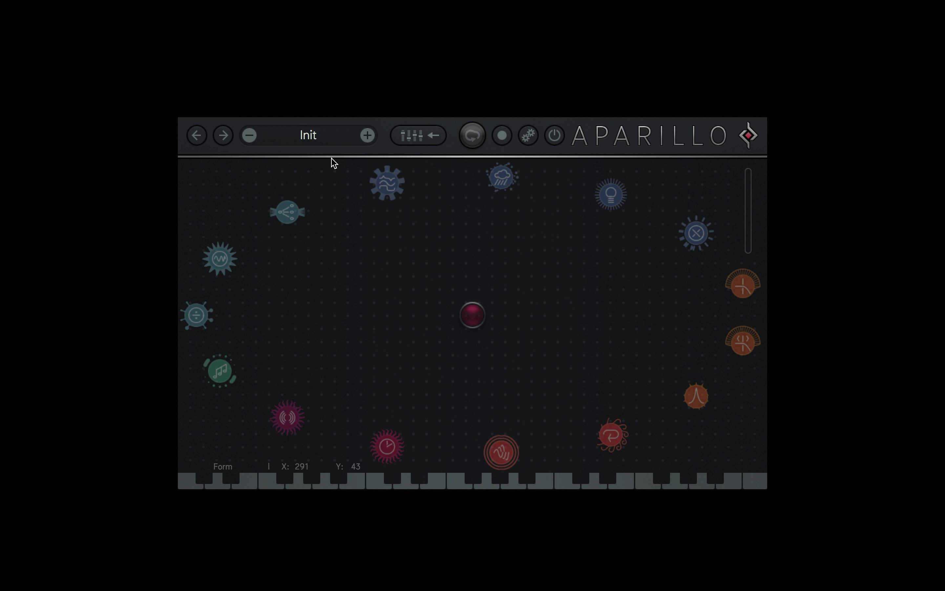
click(306, 139)
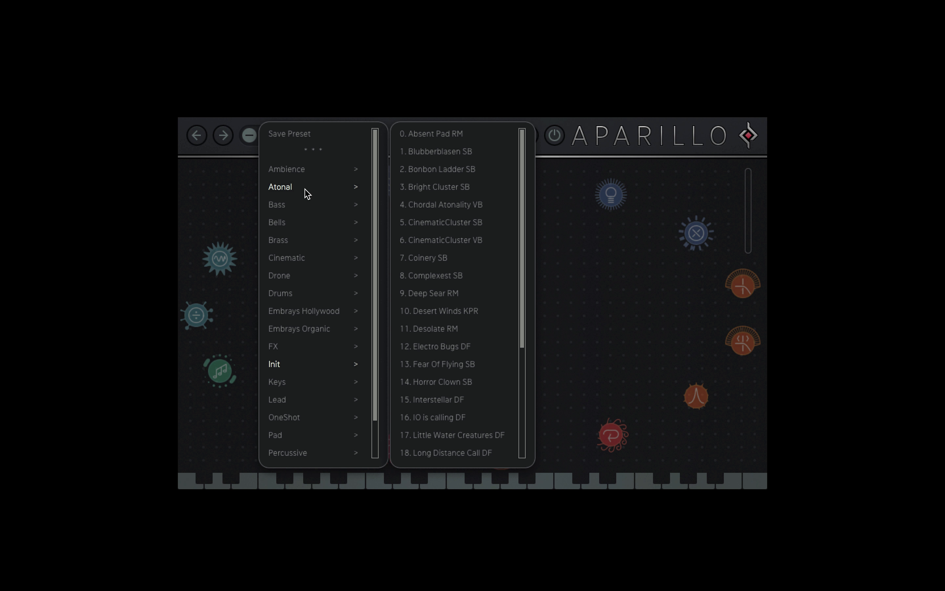
mouse_move(315, 262)
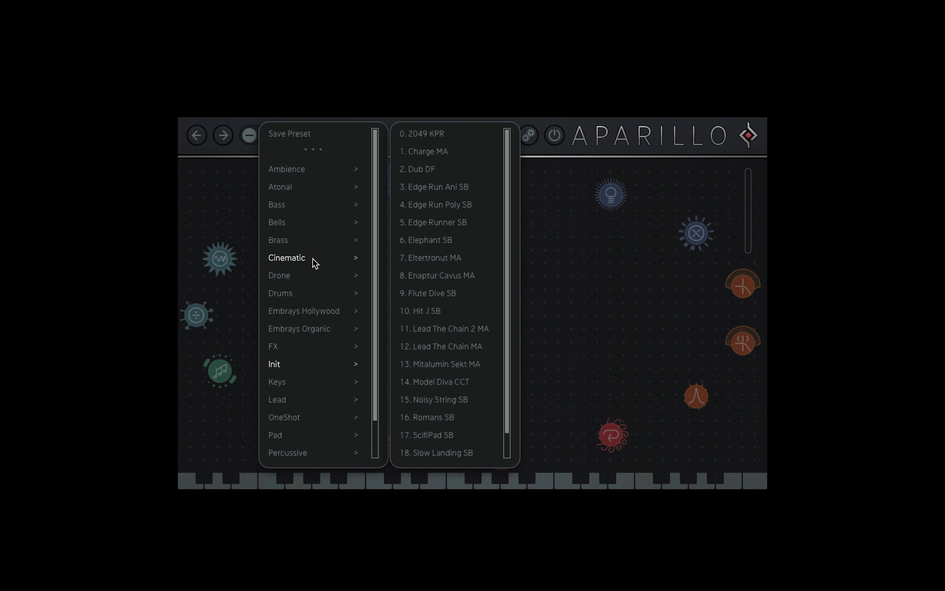
click(460, 372)
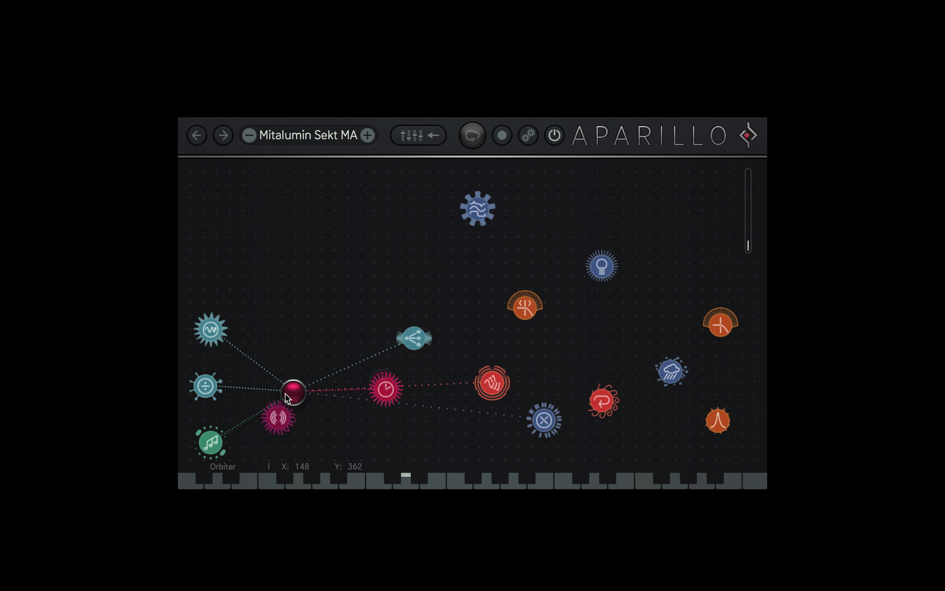
- Move the orbiter around the FM, ratio and arpeggiator objects, and on to the lower-right corner beside the filter resonance object
drag(294, 389, 357, 406)
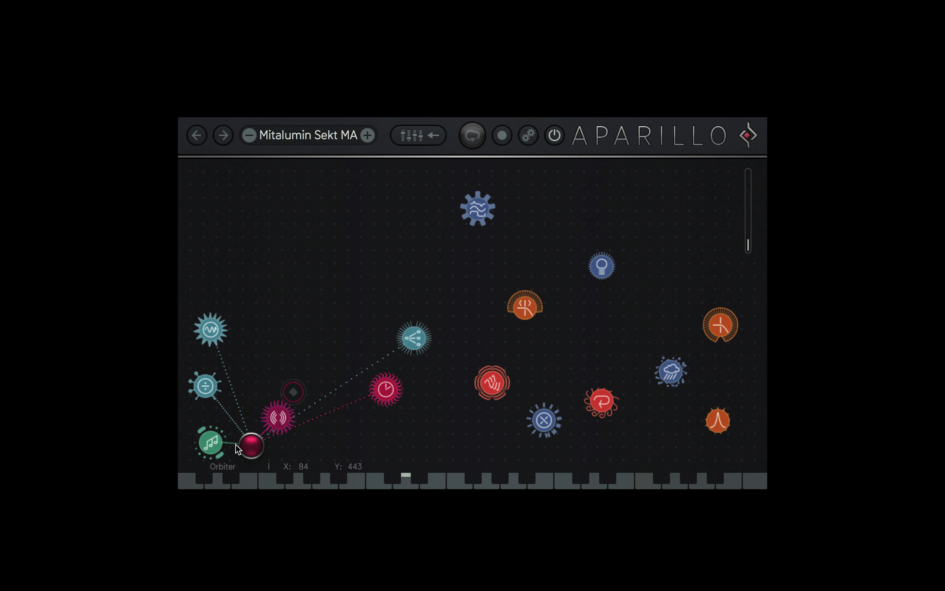
drag(230, 385, 225, 335)
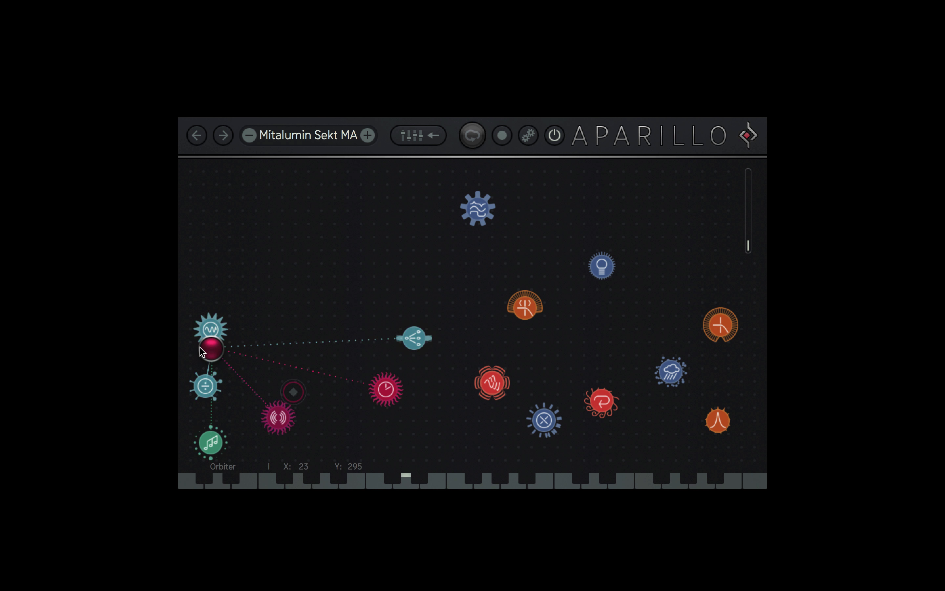
drag(261, 288, 752, 455)
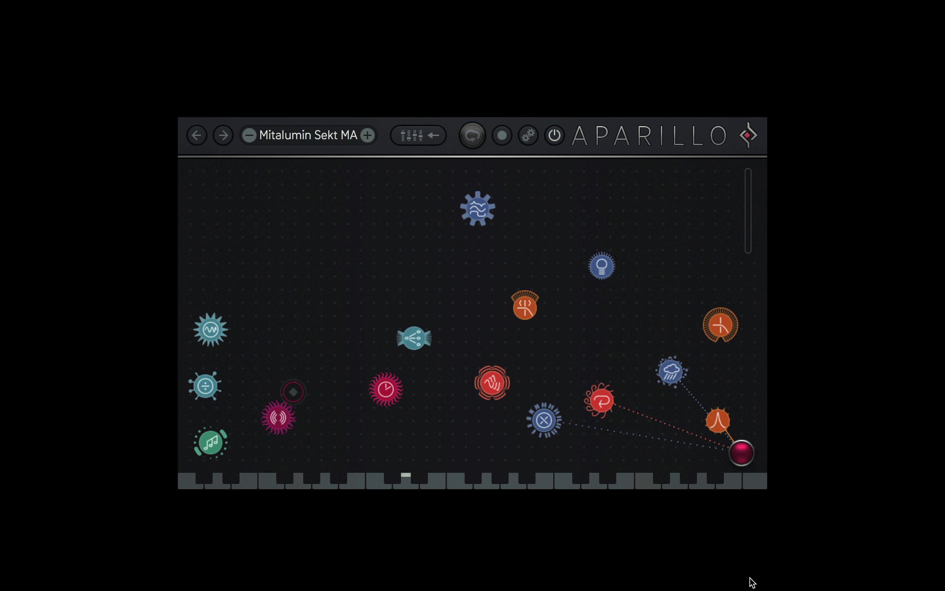